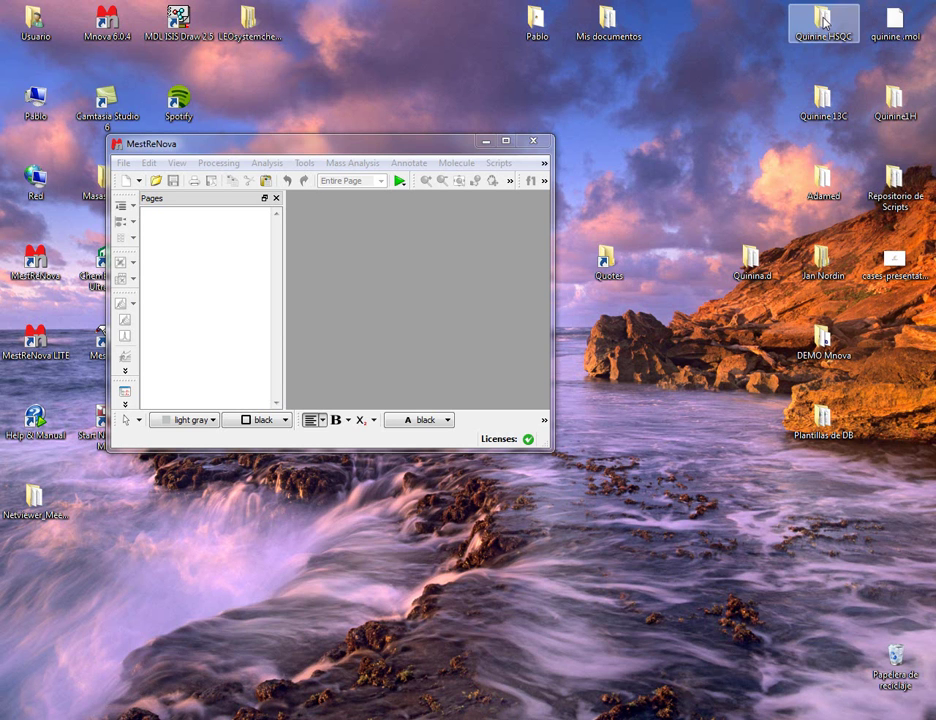
Step: Drag the Quinine HSQC, 13C and 1H folders plus quinine.mol from the desktop into MestReNova
left_click(821, 100, "ctrl")
left_click(895, 105, "ctrl")
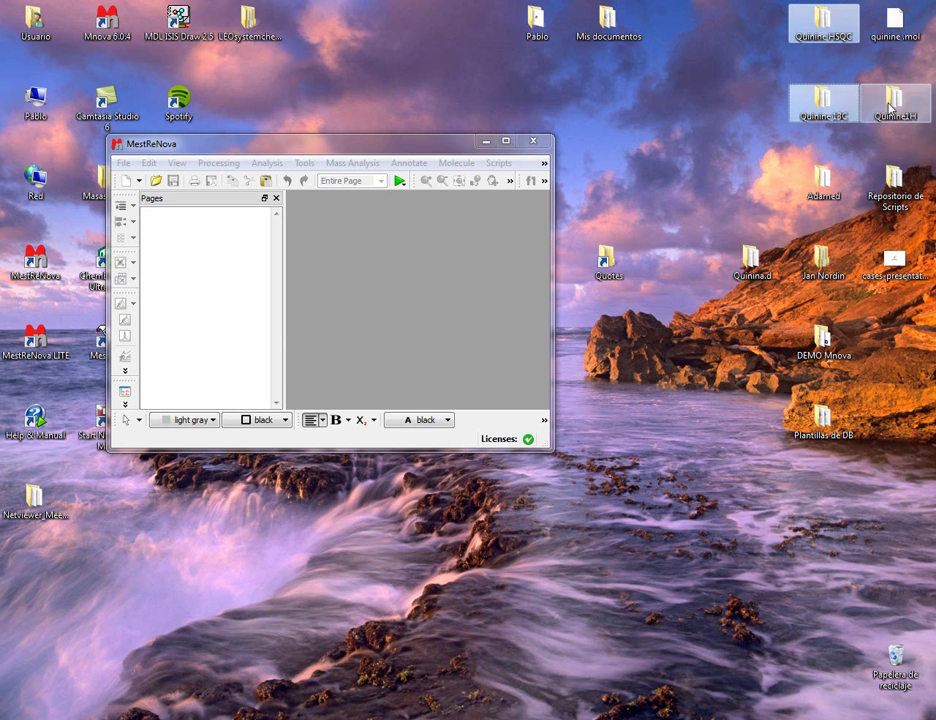
left_click(896, 30, "ctrl")
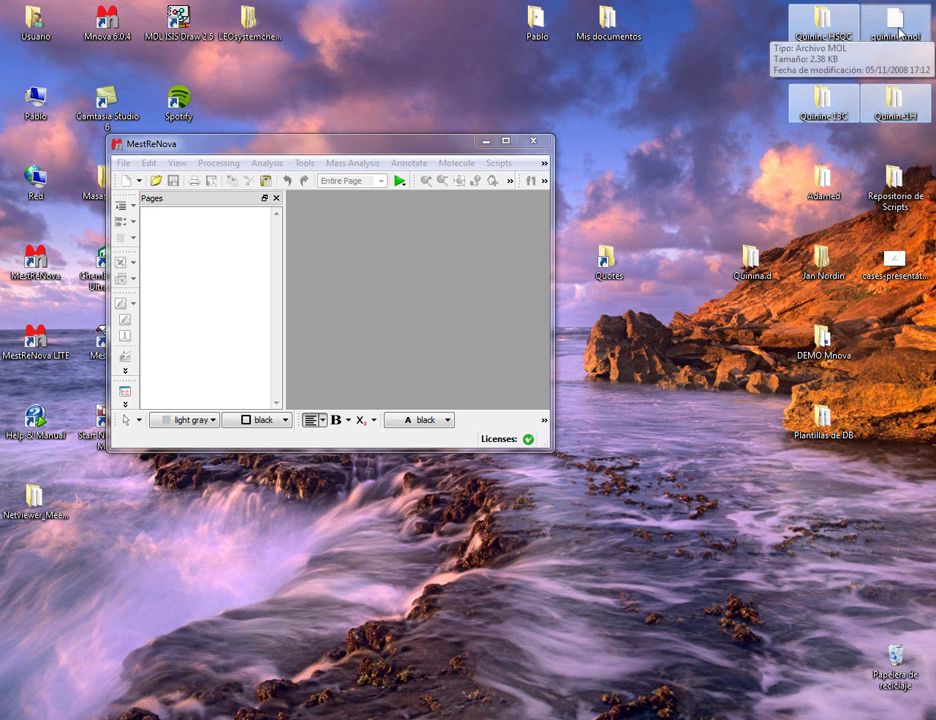
left_click_drag(898, 36, 457, 275)
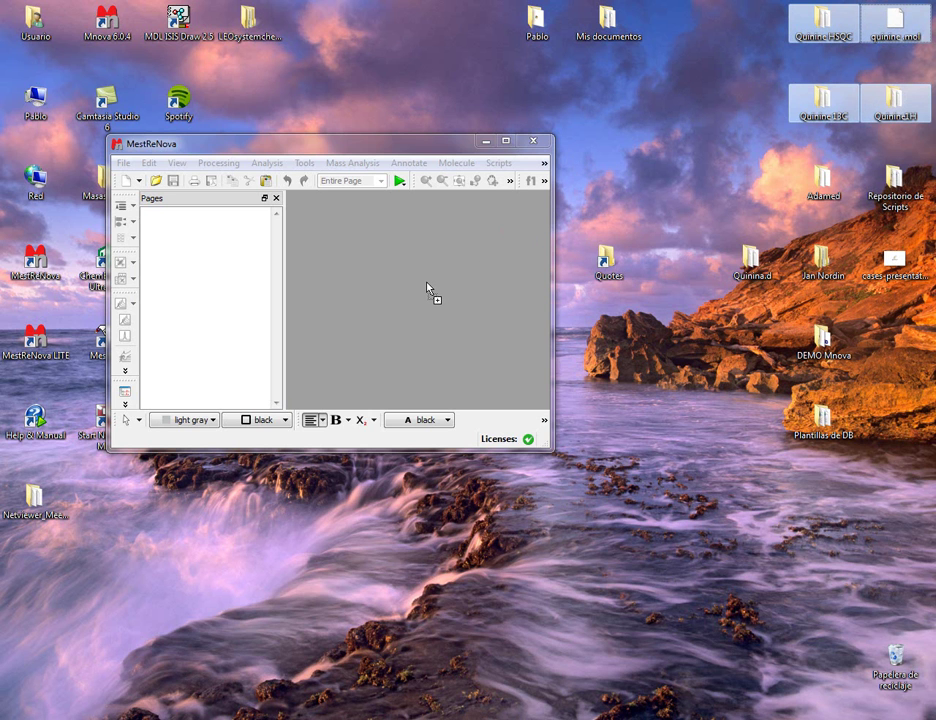
left_click_drag(427, 288, 427, 289)
Step: Maximize the window and look through the Quinine 1H, HSQC and 13C pages
left_click(506, 141)
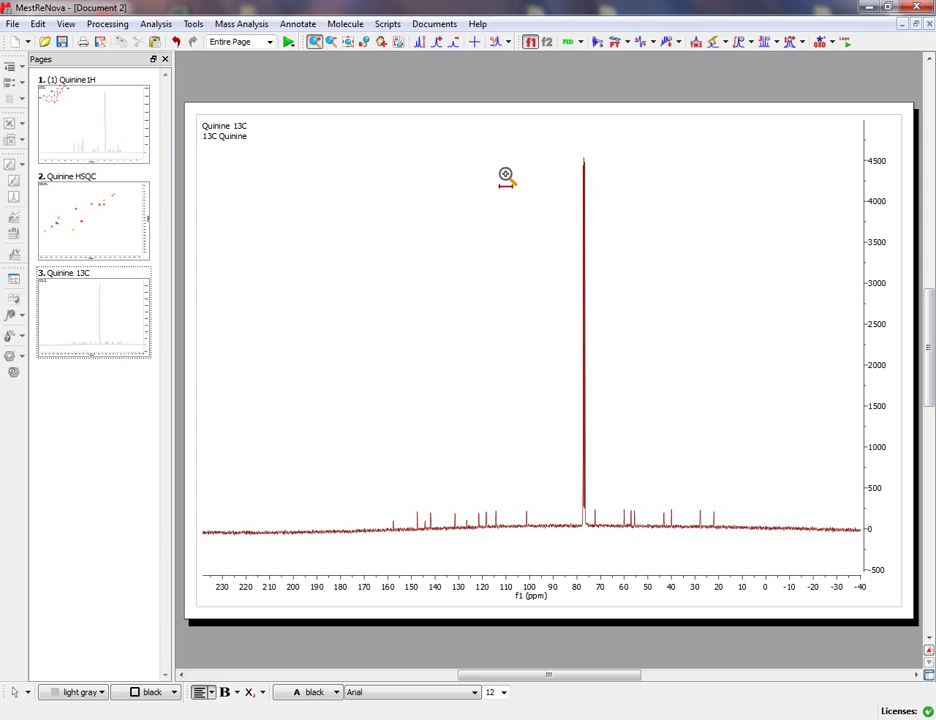
left_click(96, 125)
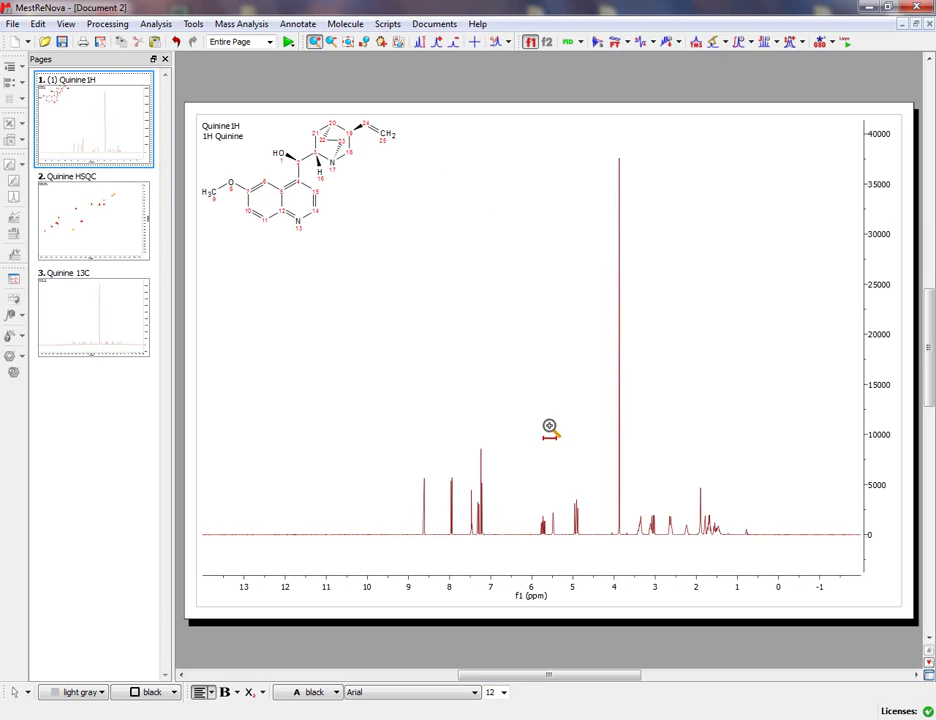
left_click(103, 238)
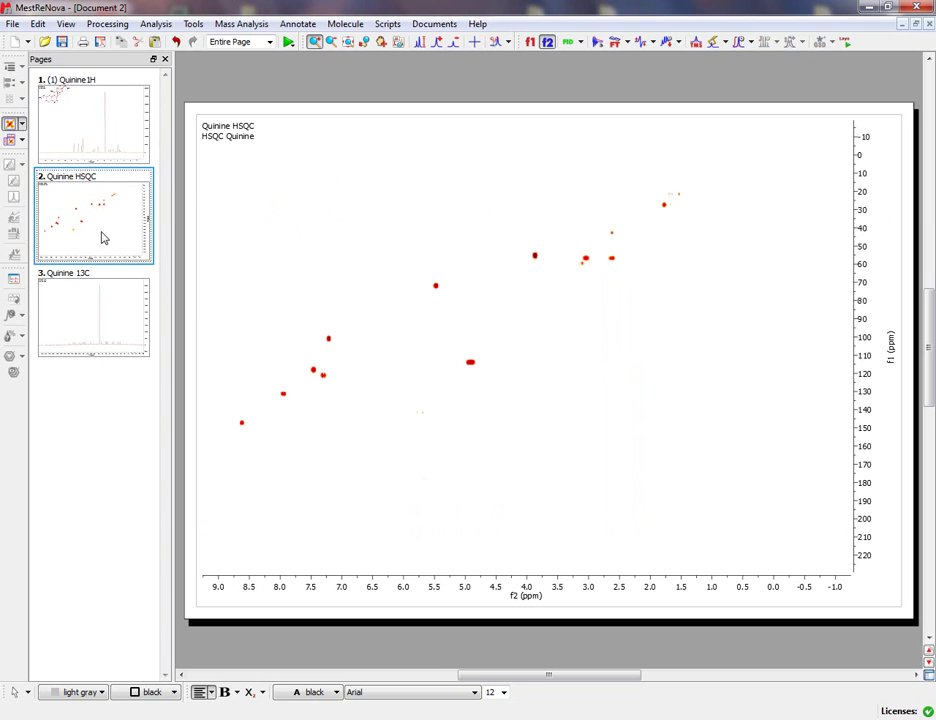
left_click(99, 327)
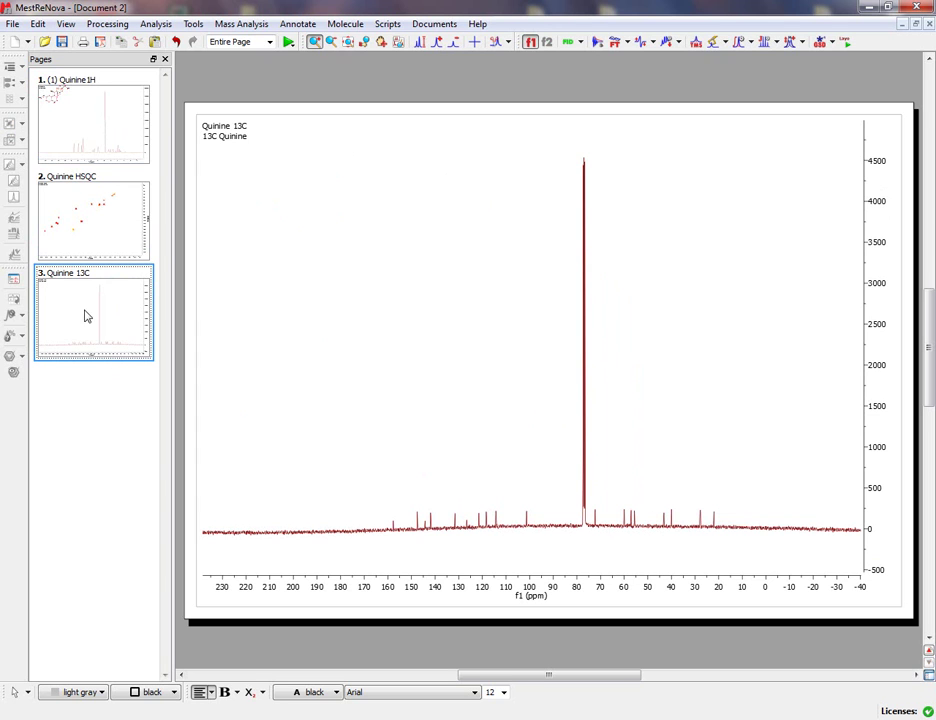
Step: Move Quinine 13C above HSQC, check the new page order, and return to page 1
left_click_drag(110, 327, 93, 206)
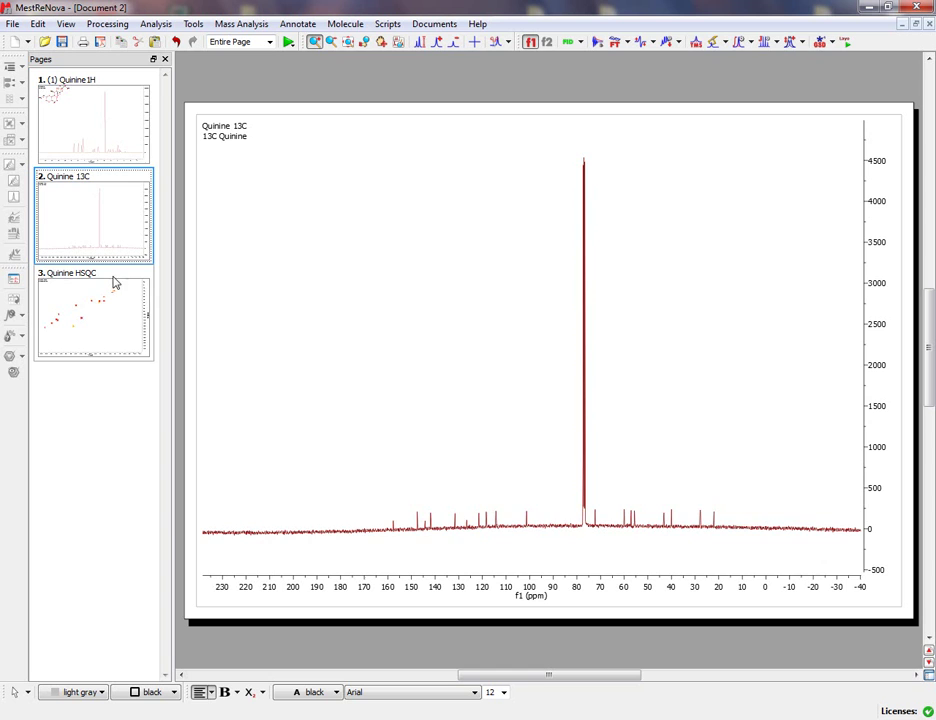
left_click(120, 285)
left_click(93, 178)
left_click(93, 150)
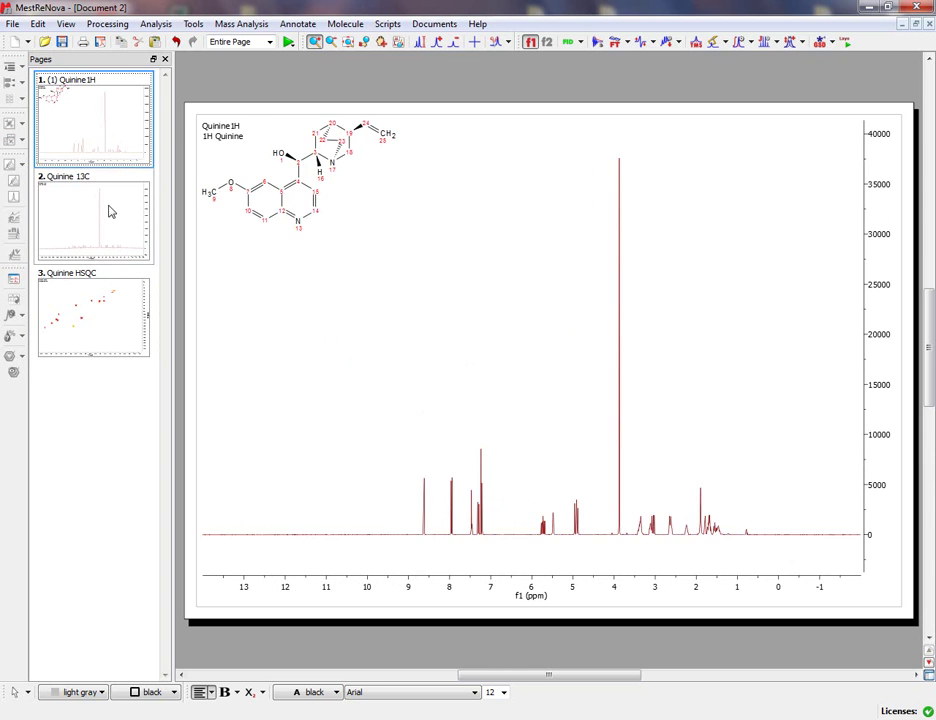
left_click(109, 320)
left_click(100, 185)
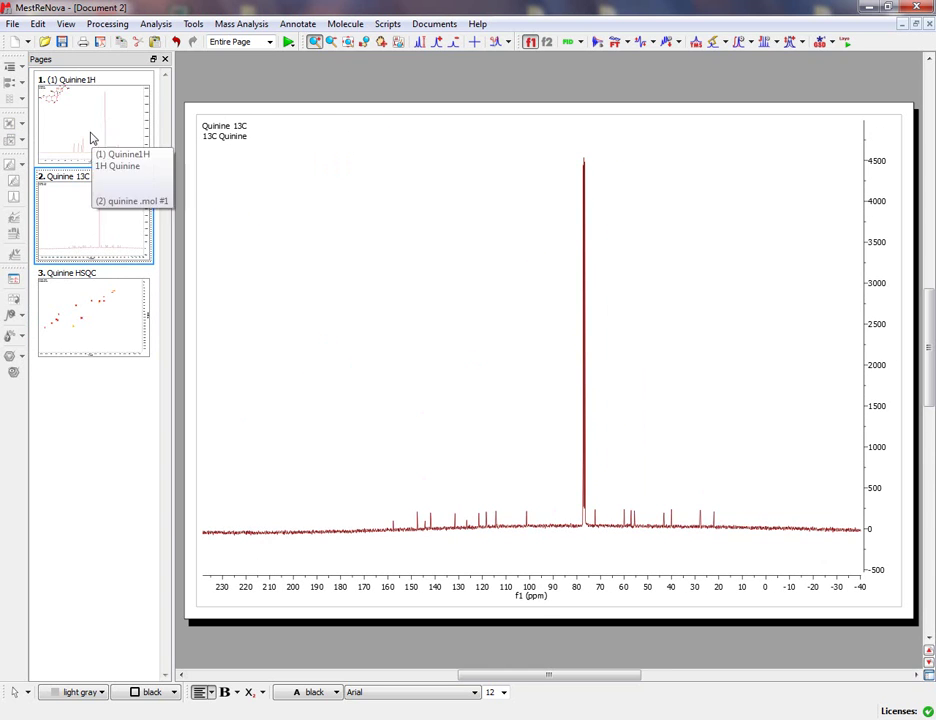
left_click(90, 138)
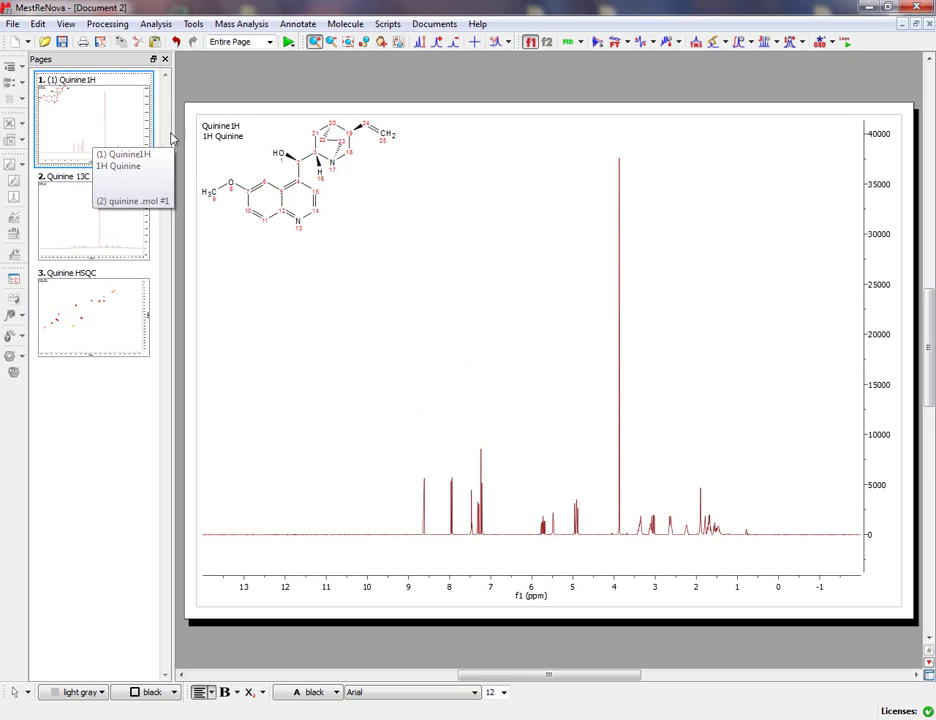
Step: Apply the ADAMED layout template, then review the templated 13C and HSQC pages
left_click(846, 45)
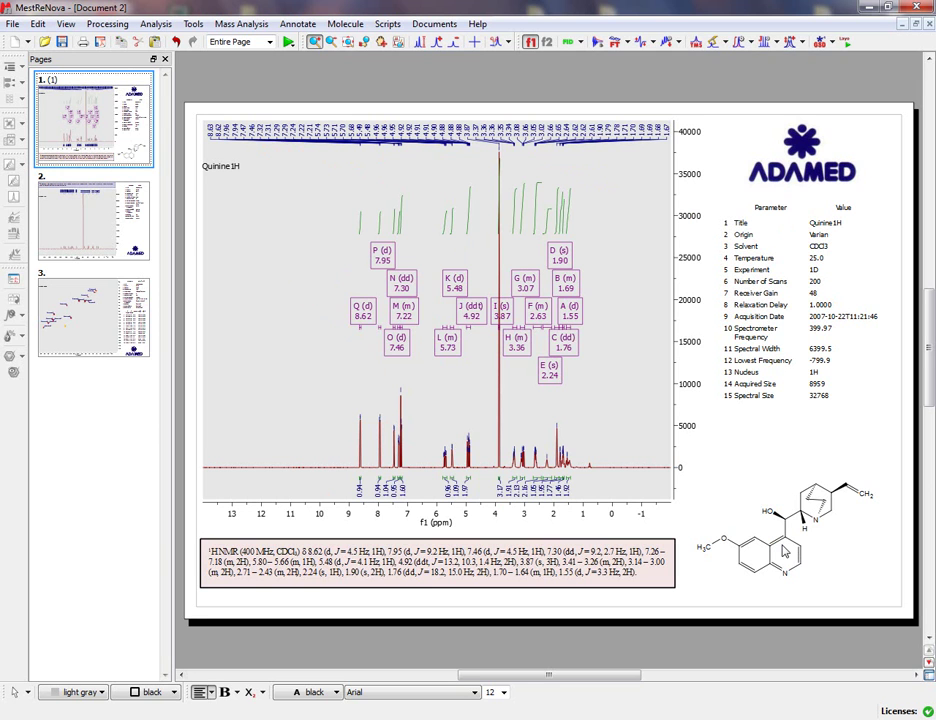
left_click(75, 240)
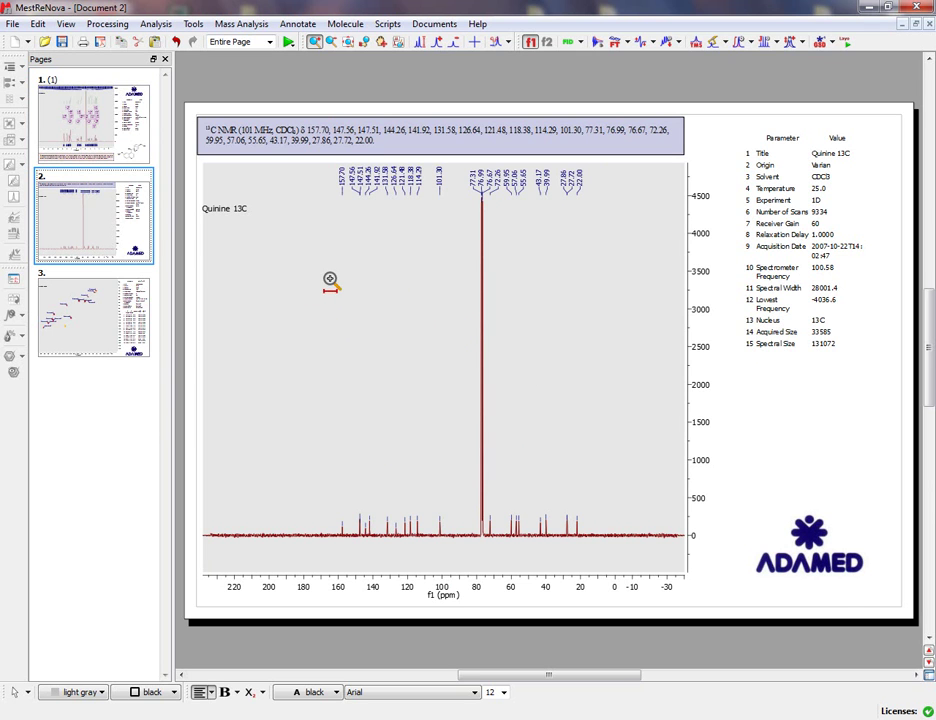
left_click(93, 333)
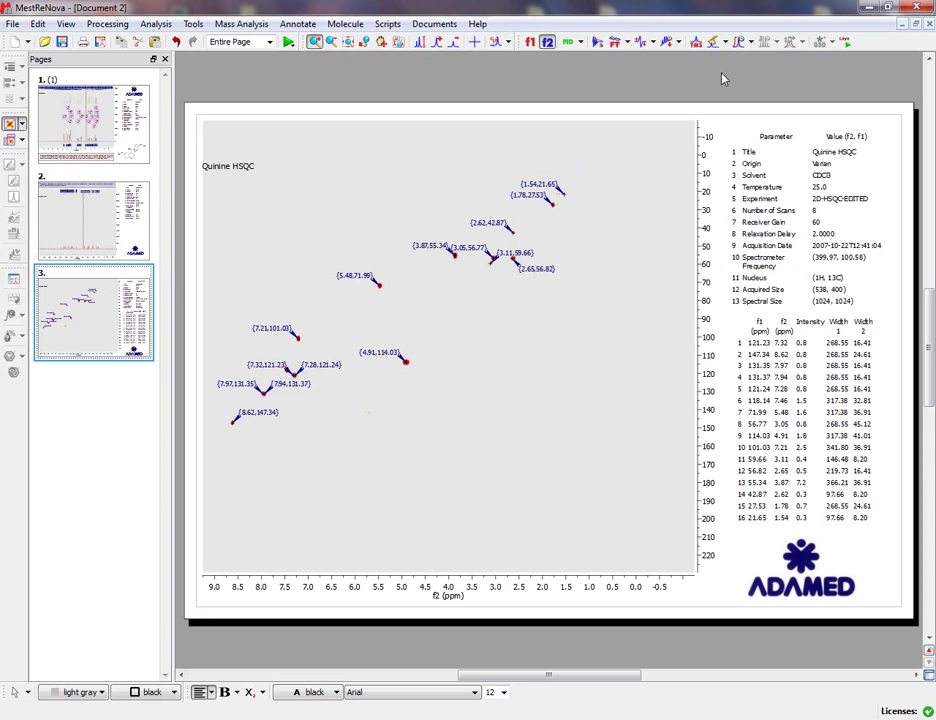
Step: Close Document 2 without saving and drag the Quinine1H folder into MestReNova
left_click(928, 23)
left_click(548, 383)
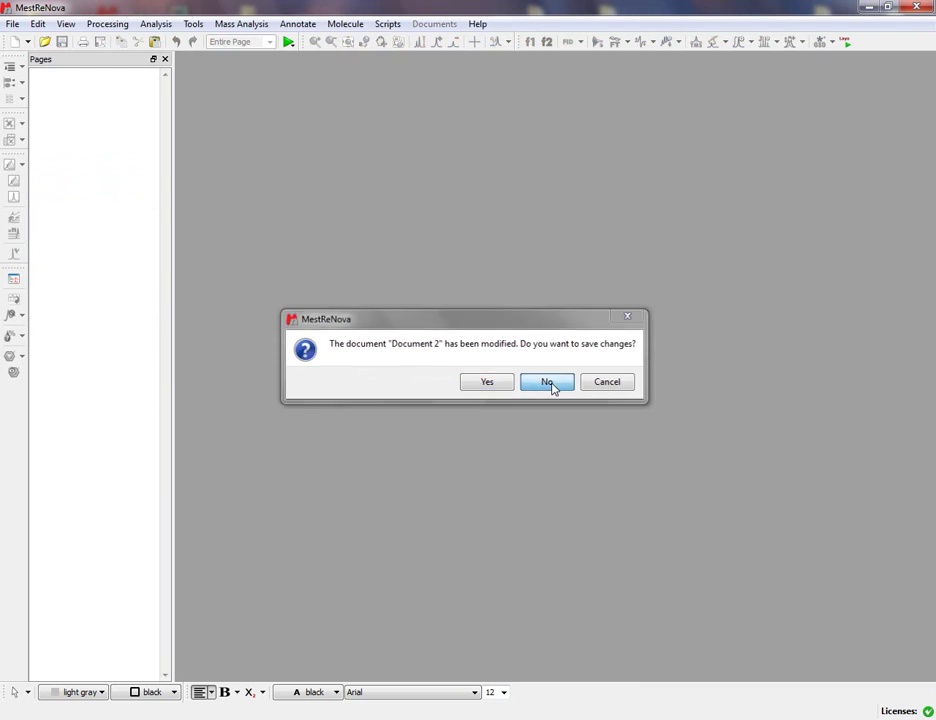
left_click(889, 8)
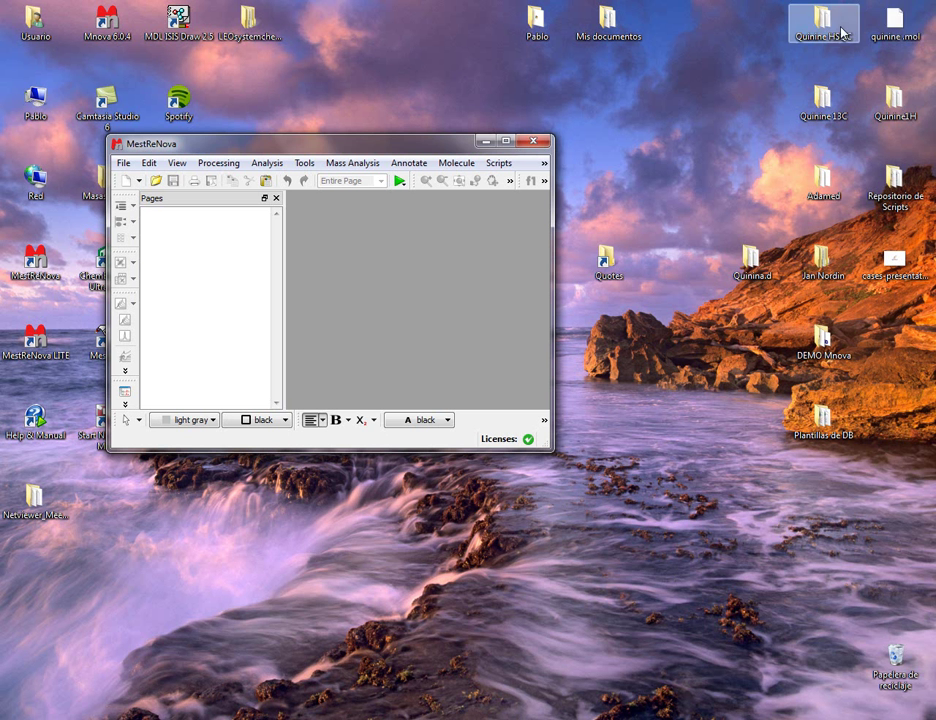
left_click(893, 100)
left_click_drag(893, 100, 414, 309)
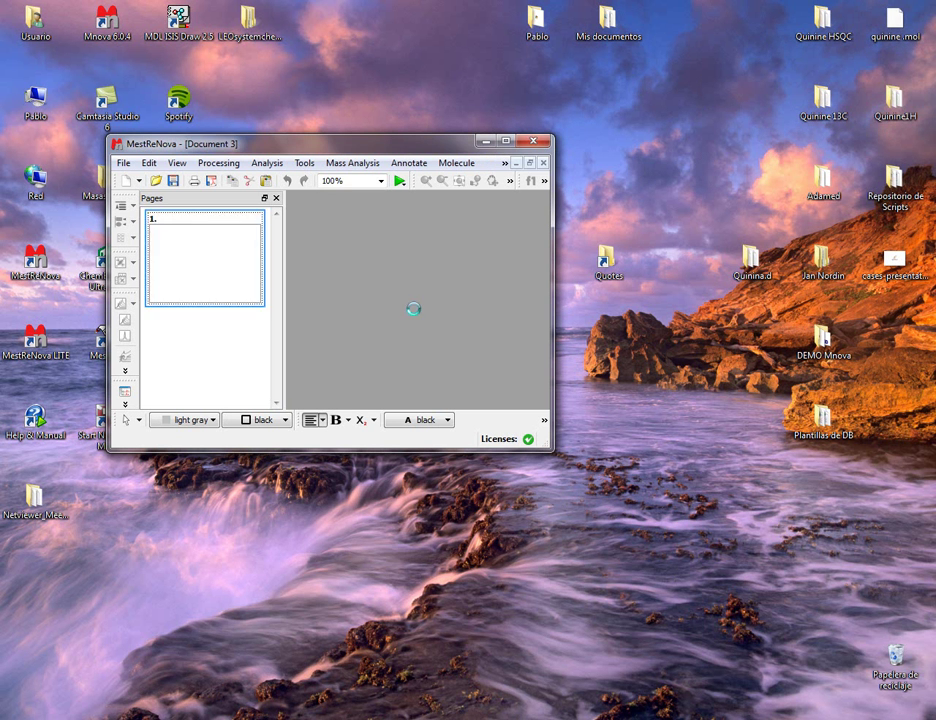
Step: Discard Document 3 unsaved and reload Quinine1H into a maximized new Document 4
left_click(533, 141)
left_click(410, 315)
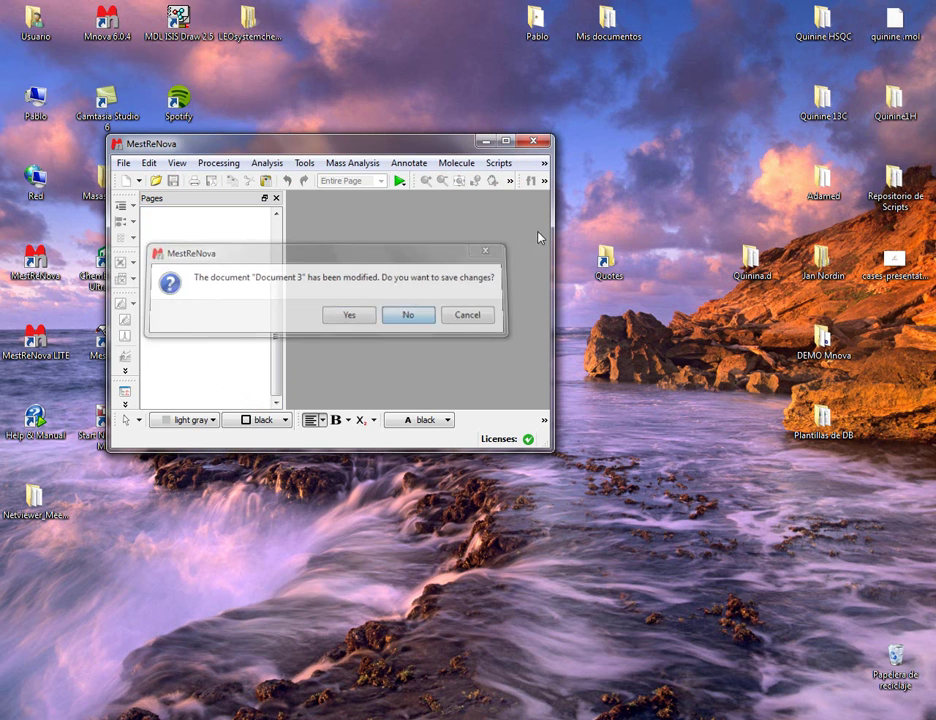
left_click_drag(893, 100, 511, 167)
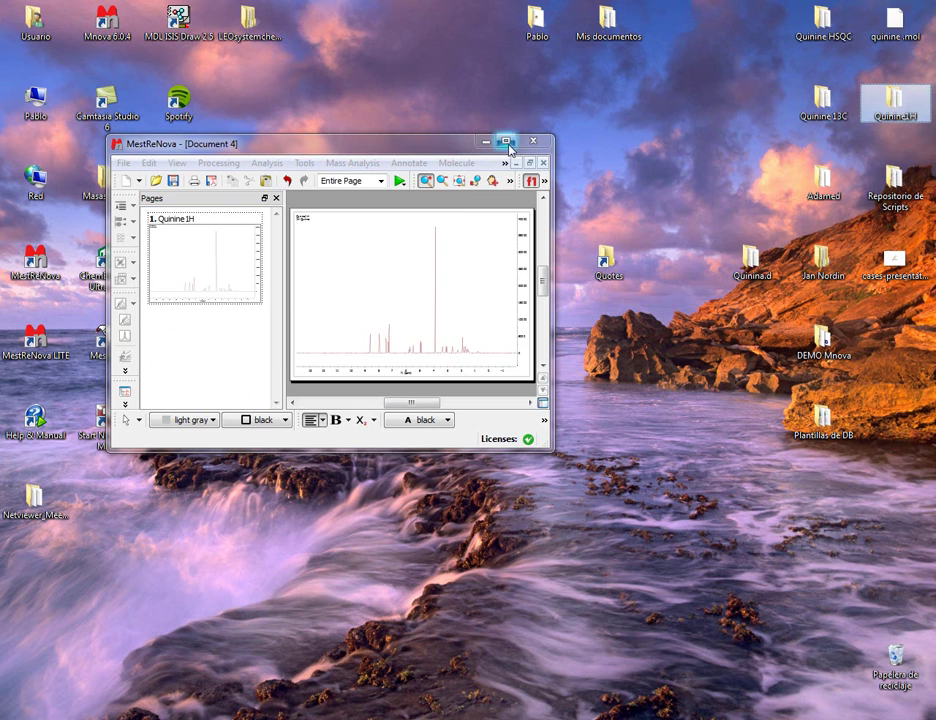
left_click(506, 141)
key("Escape")
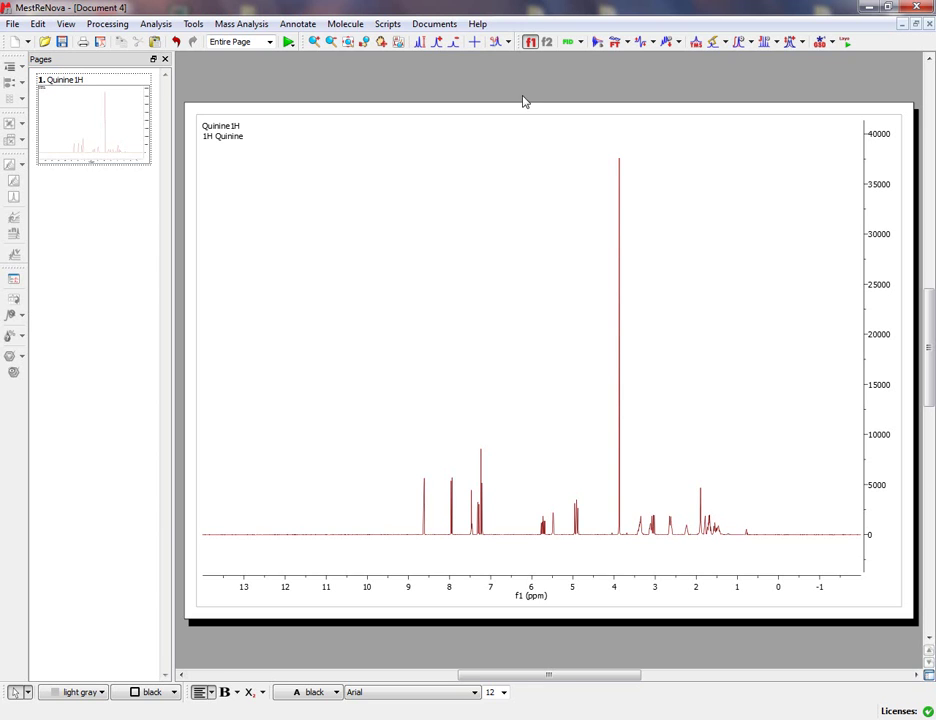
Step: Run Multiplets Analysis to label sixteen 1H multiplets, A to P, with types and shifts
left_click(667, 42)
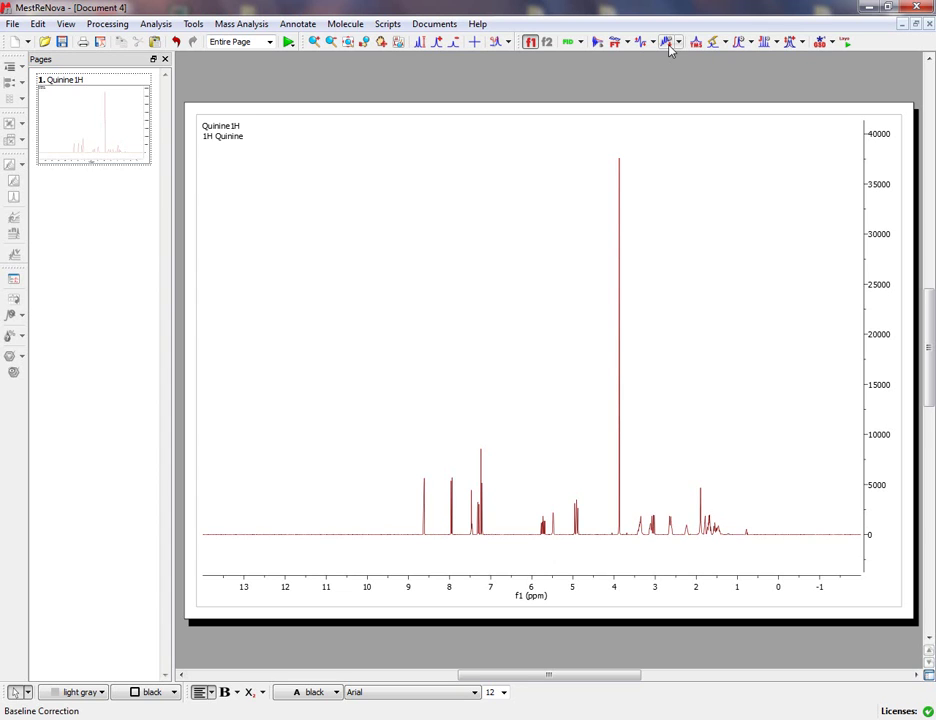
left_click(766, 44)
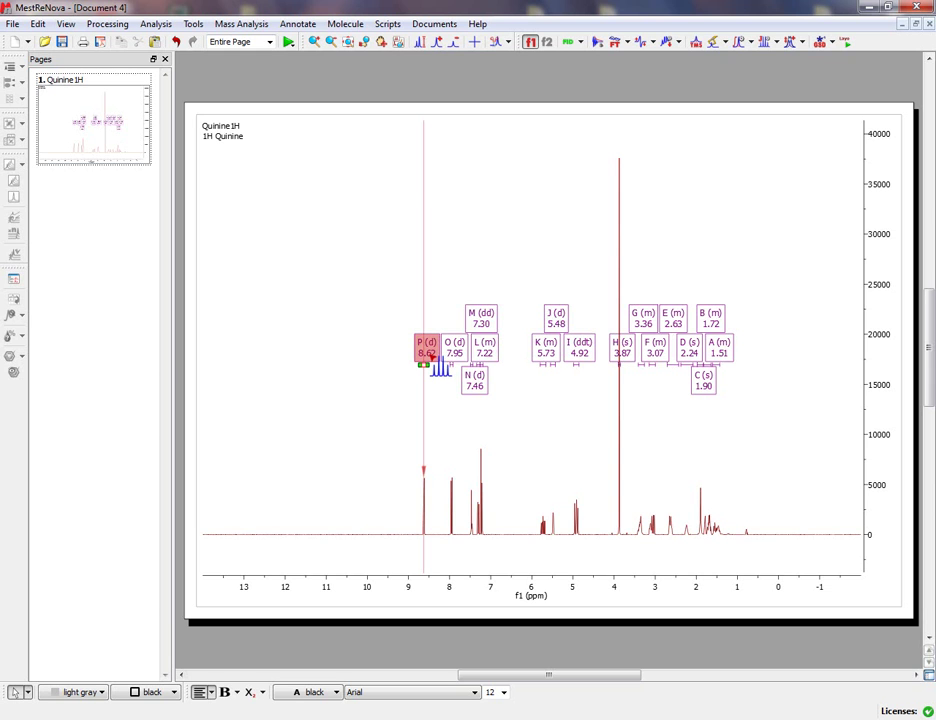
Step: Insert the 1H multiplet text report and stretch it across the top of the page
right_click(428, 353)
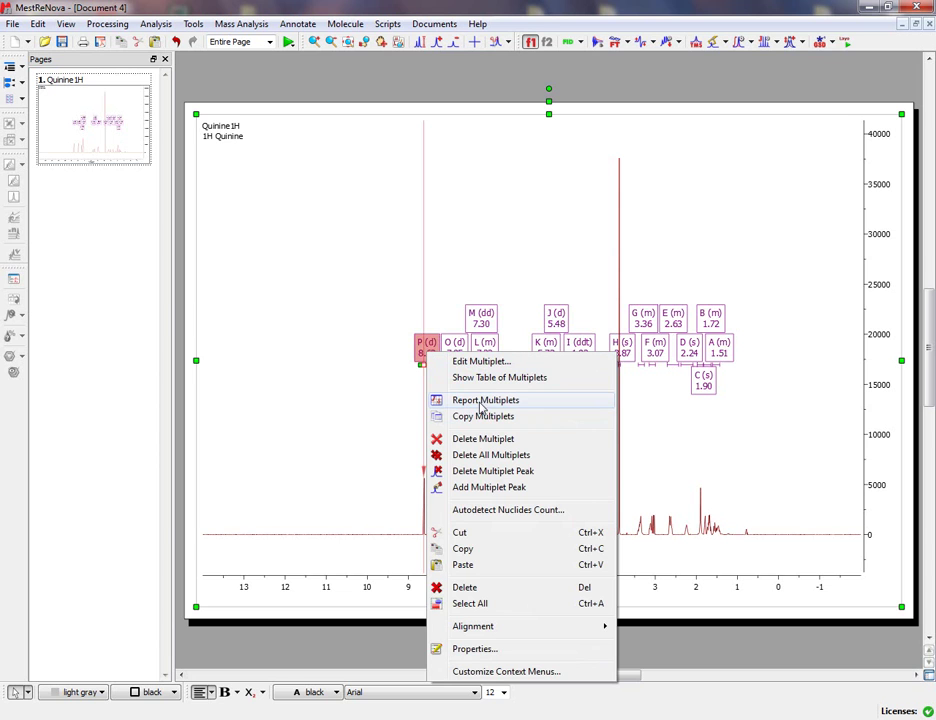
left_click(512, 404)
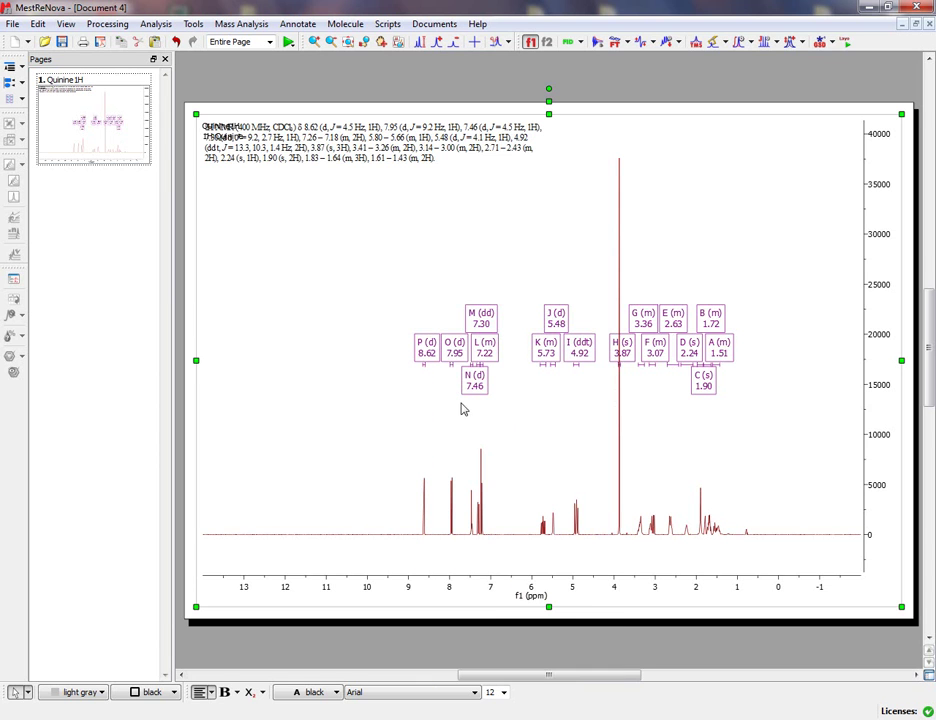
left_click_drag(541, 178, 541, 237)
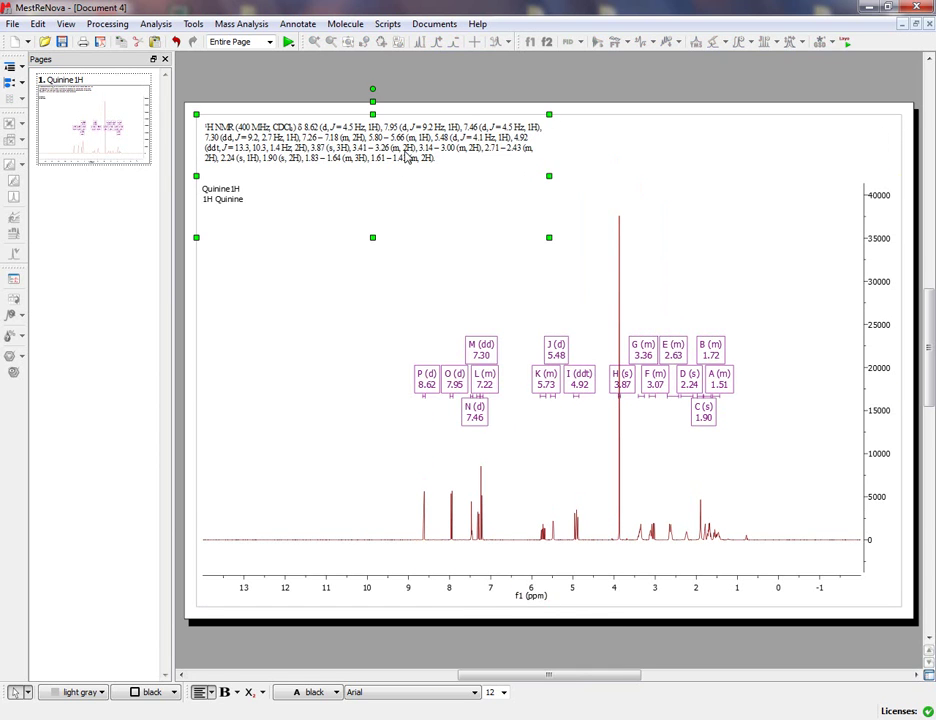
left_click_drag(549, 177, 838, 182)
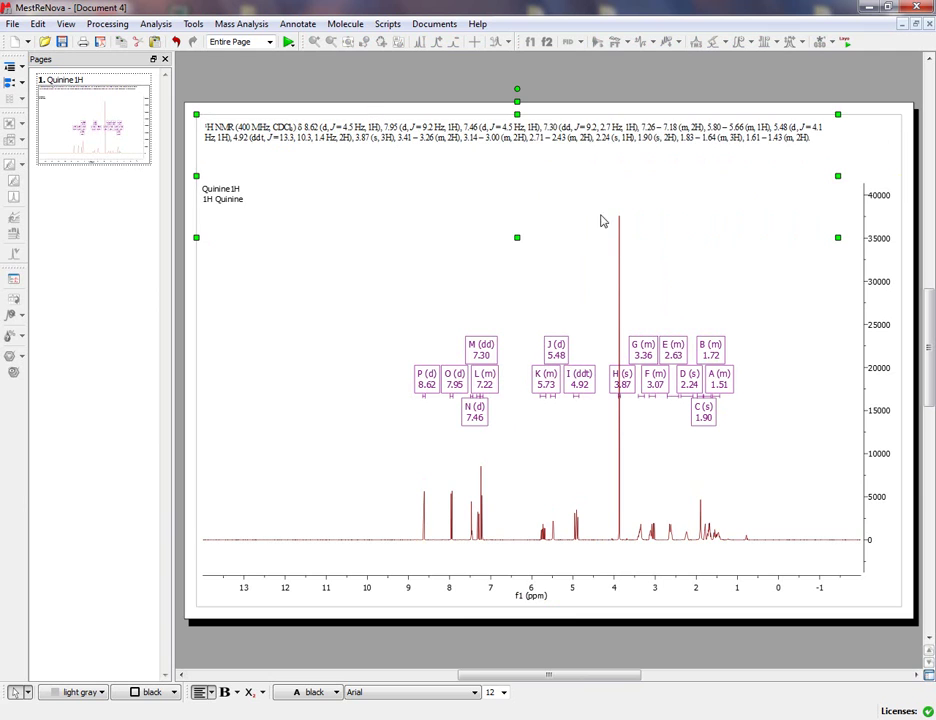
left_click_drag(516, 237, 524, 186)
Step: Make the 1H spectrum taller and narrower to free space on the right
left_click(541, 197)
left_click_drag(549, 177, 549, 156)
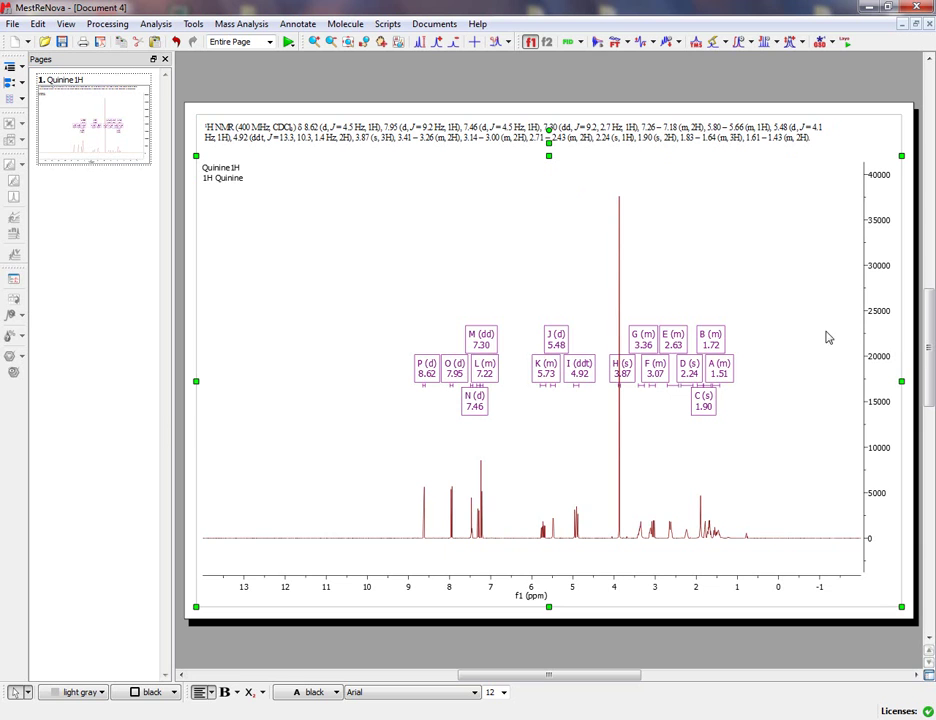
left_click_drag(901, 381, 741, 381)
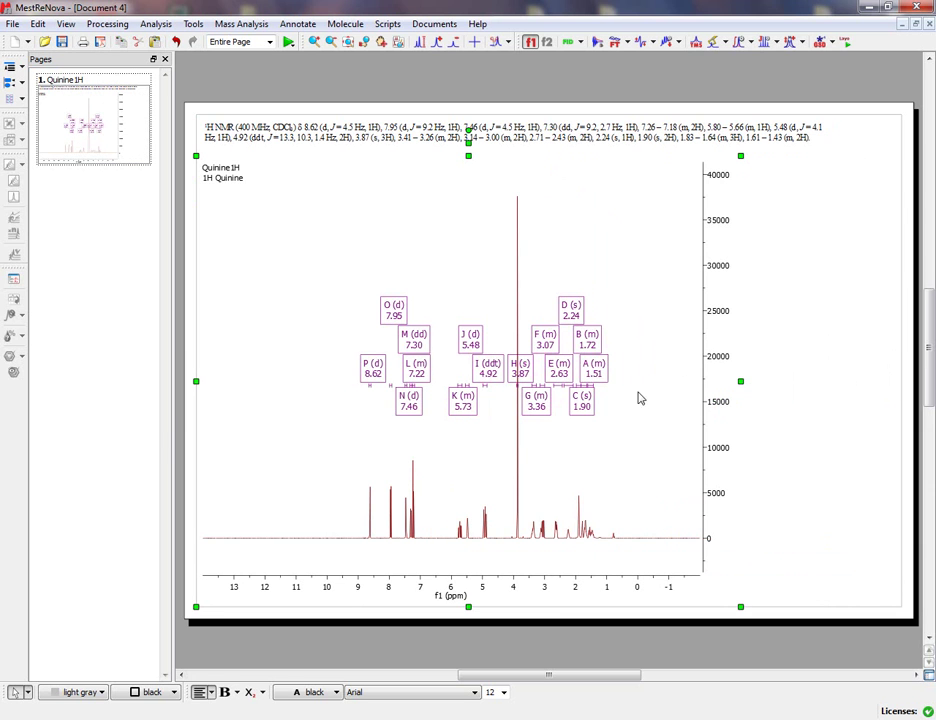
Step: Place the 15-row acquisition parameters table on the right and narrow the spectrum slightly more
left_click(65, 24)
mouse_move(94, 129)
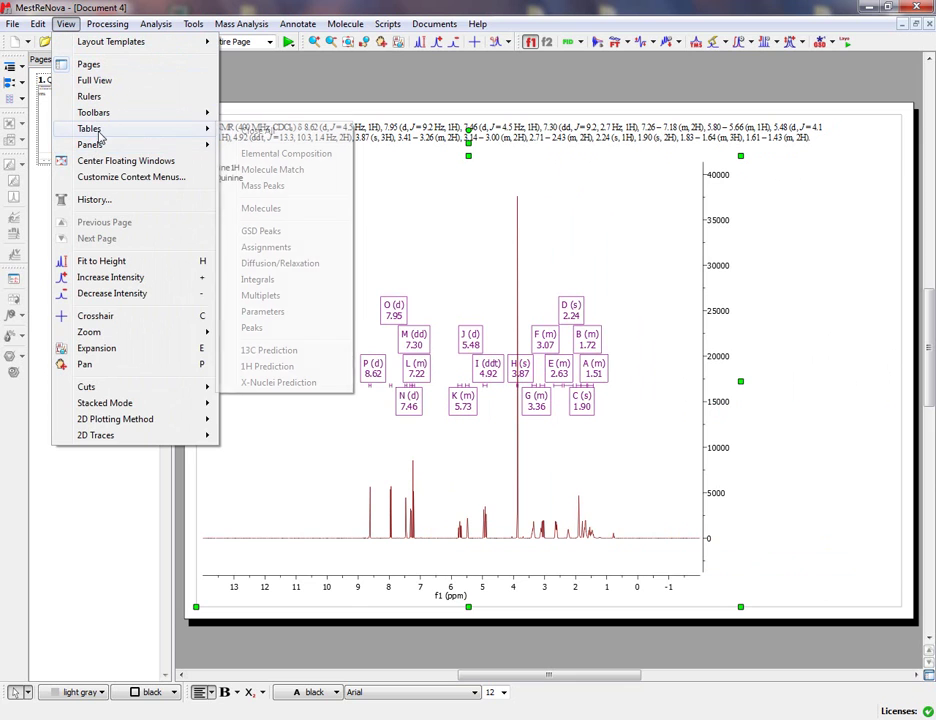
left_click(309, 312)
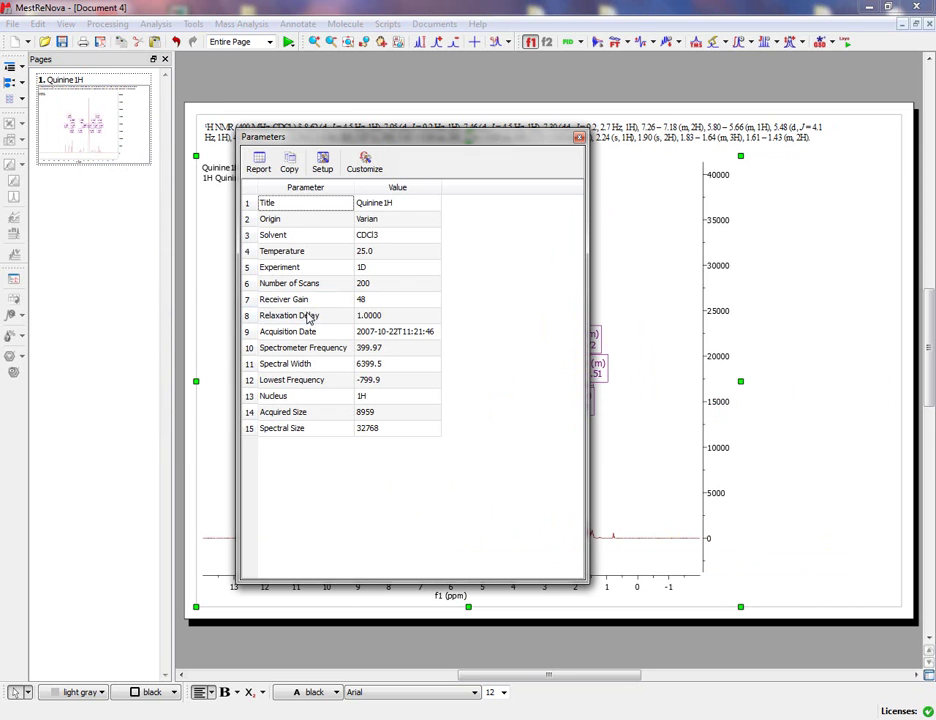
left_click(260, 170)
left_click(579, 137)
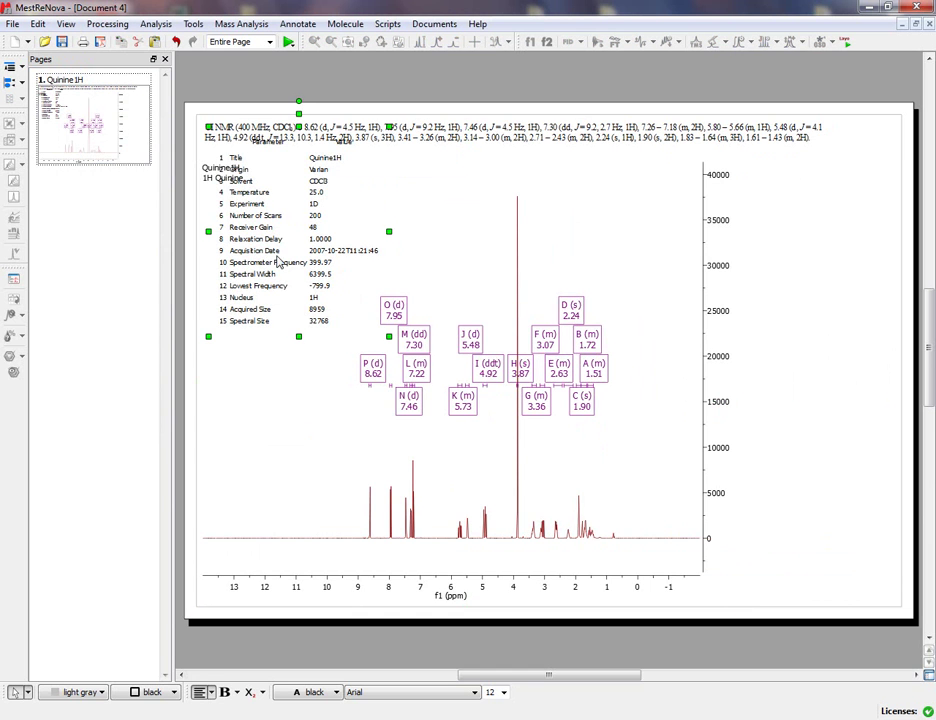
left_click_drag(296, 120, 800, 152)
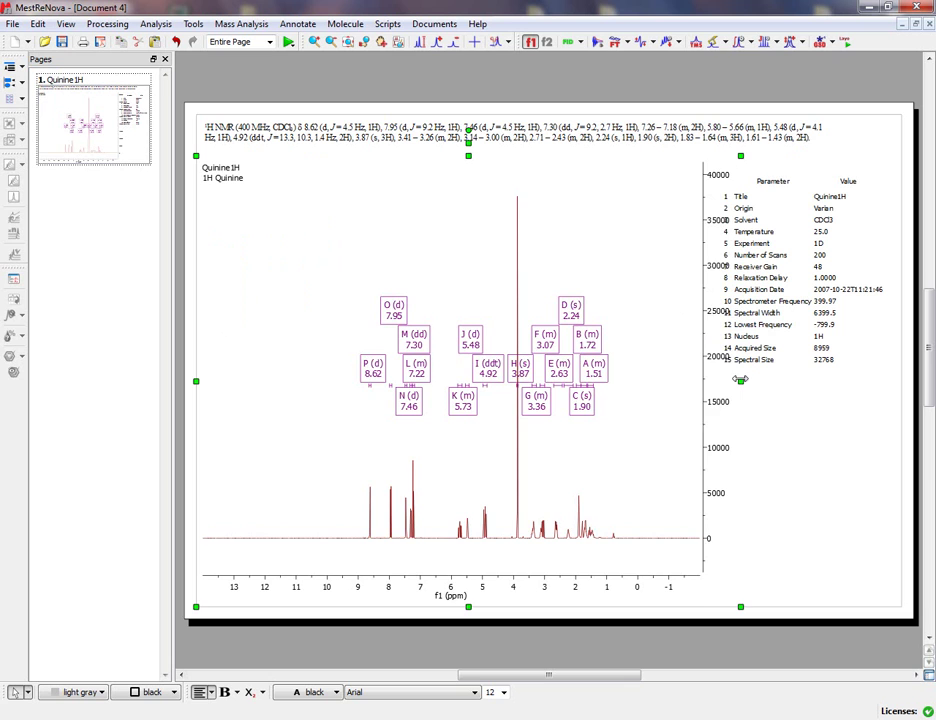
left_click_drag(740, 380, 696, 380)
left_click(787, 456)
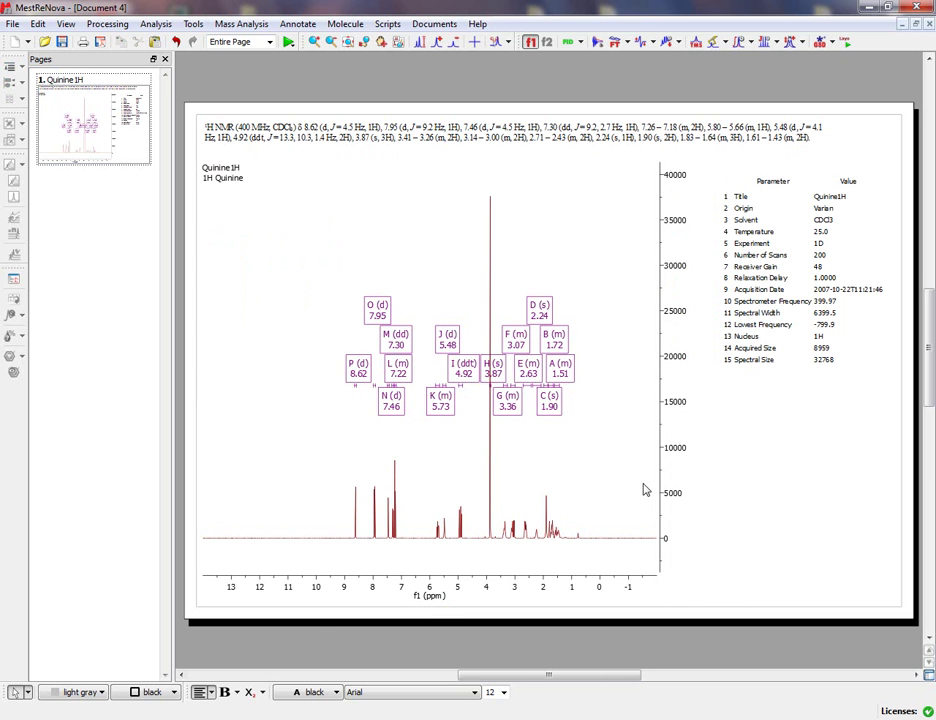
Step: Switch to ChemBioDraw and select the whole quinine structure in quinine.mol
key("alt+Tab")
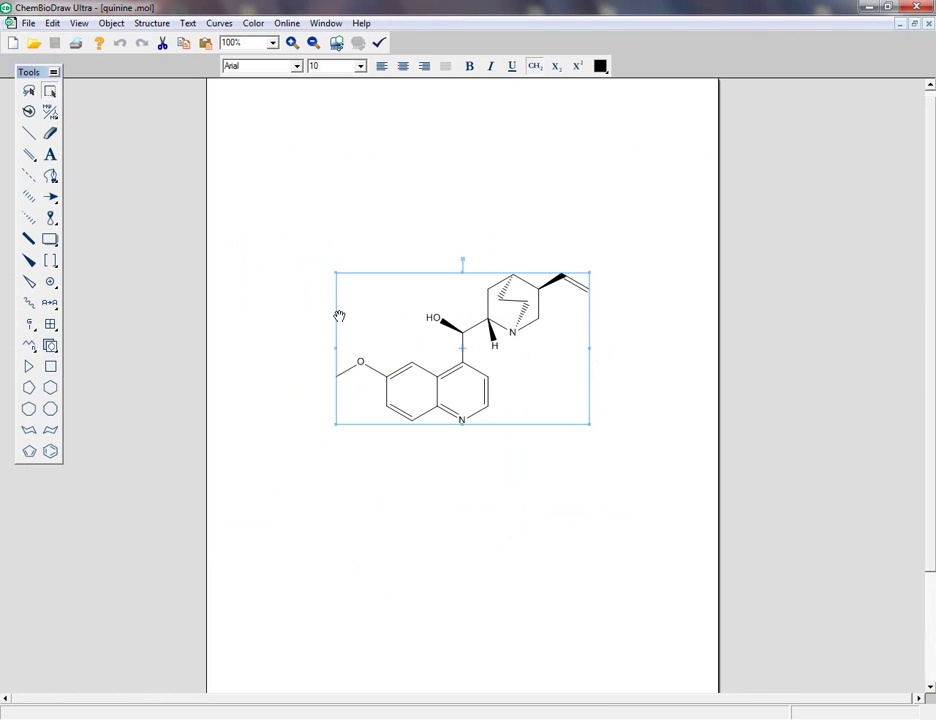
left_click(315, 256)
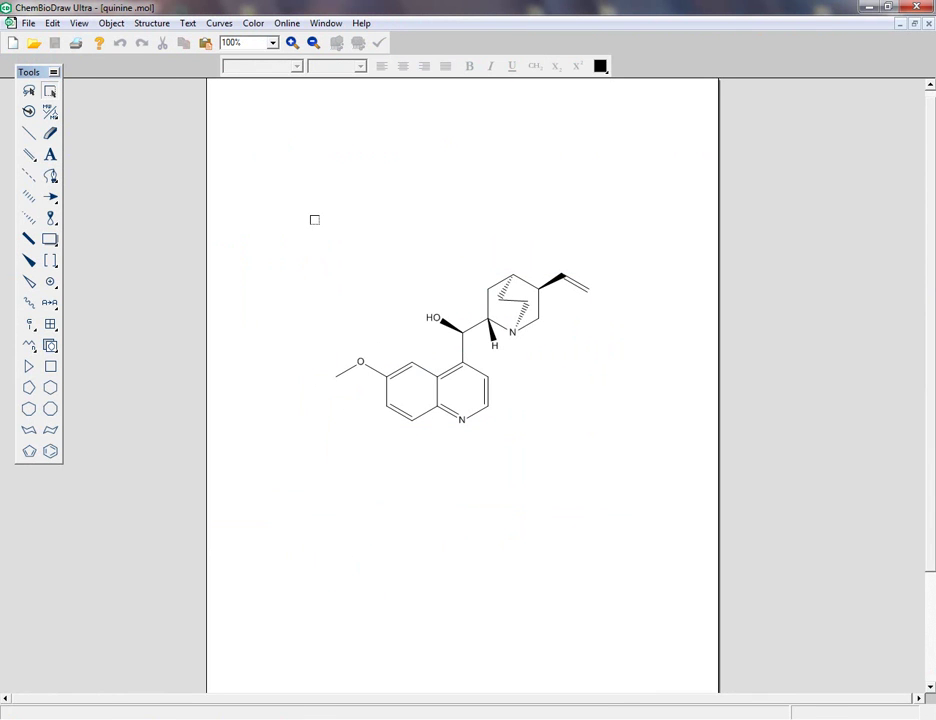
left_click_drag(308, 229, 642, 460)
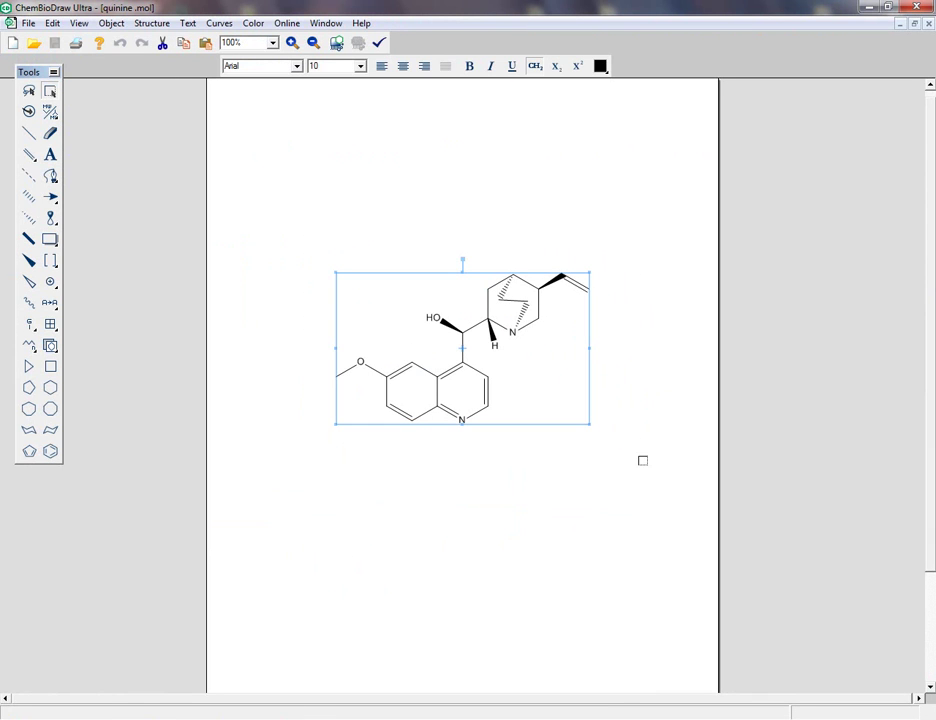
Step: Paste the numbered quinine structure into the 1H page's lower right, below the parameters table
left_click(867, 10)
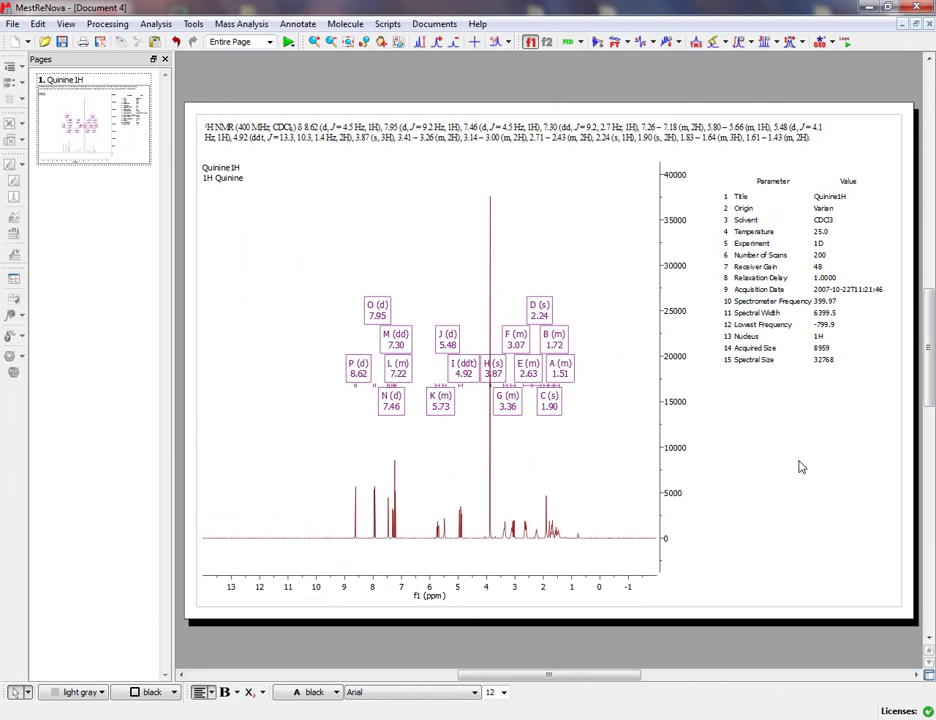
key("ctrl+v")
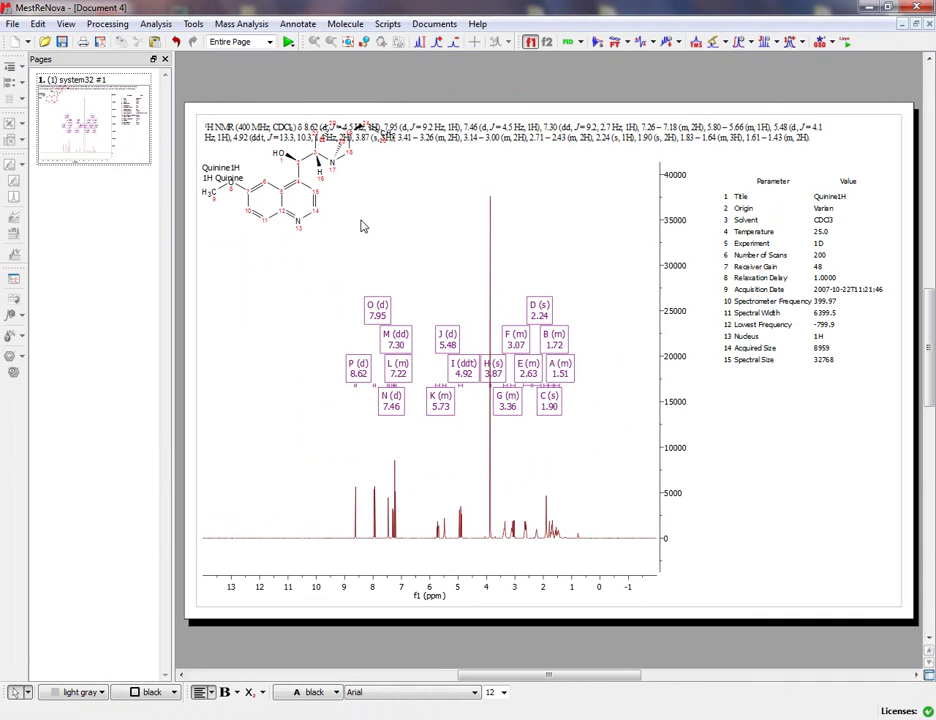
left_click_drag(297, 98, 775, 410)
left_click(725, 402)
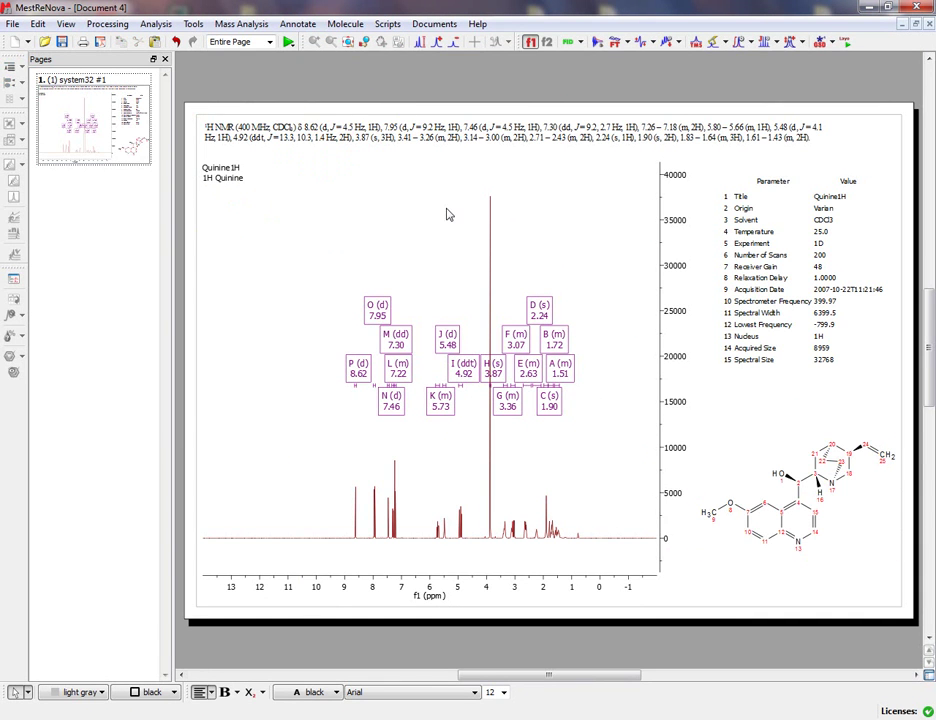
left_click(38, 25)
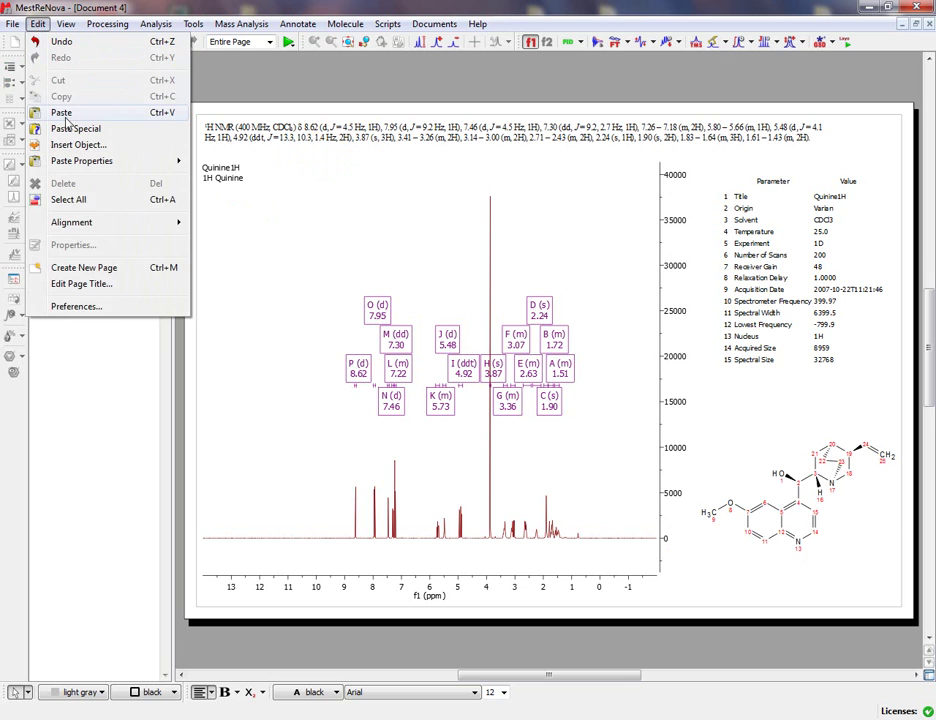
left_click(293, 82)
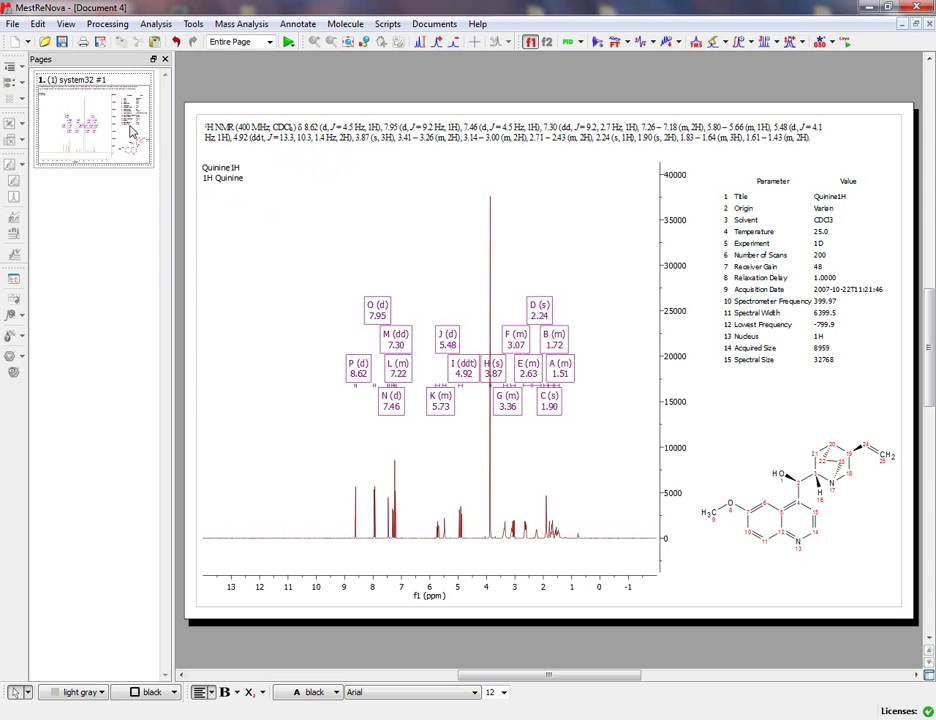
Step: Drag the Quinine 13C folder into Document 4 as page 2 and re-maximize the window
left_click(887, 9)
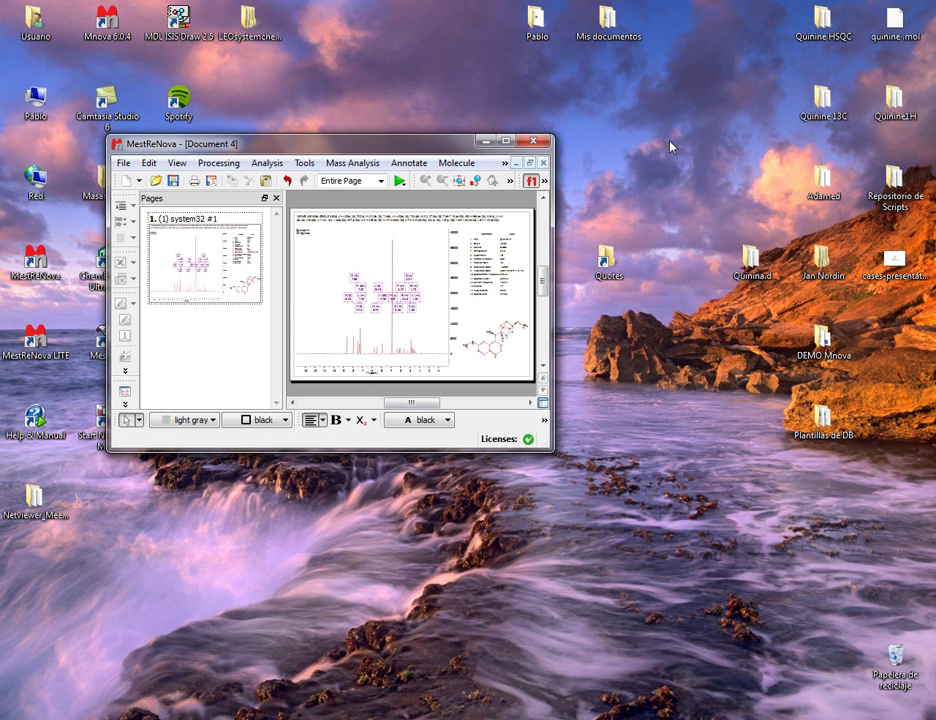
left_click_drag(822, 97, 248, 355)
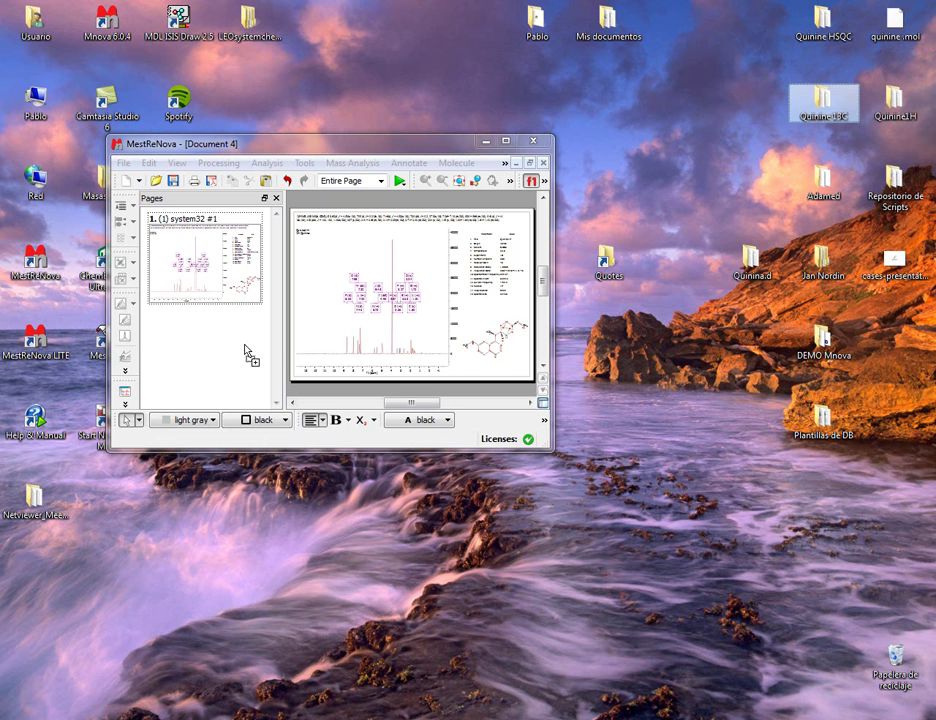
left_click(505, 141)
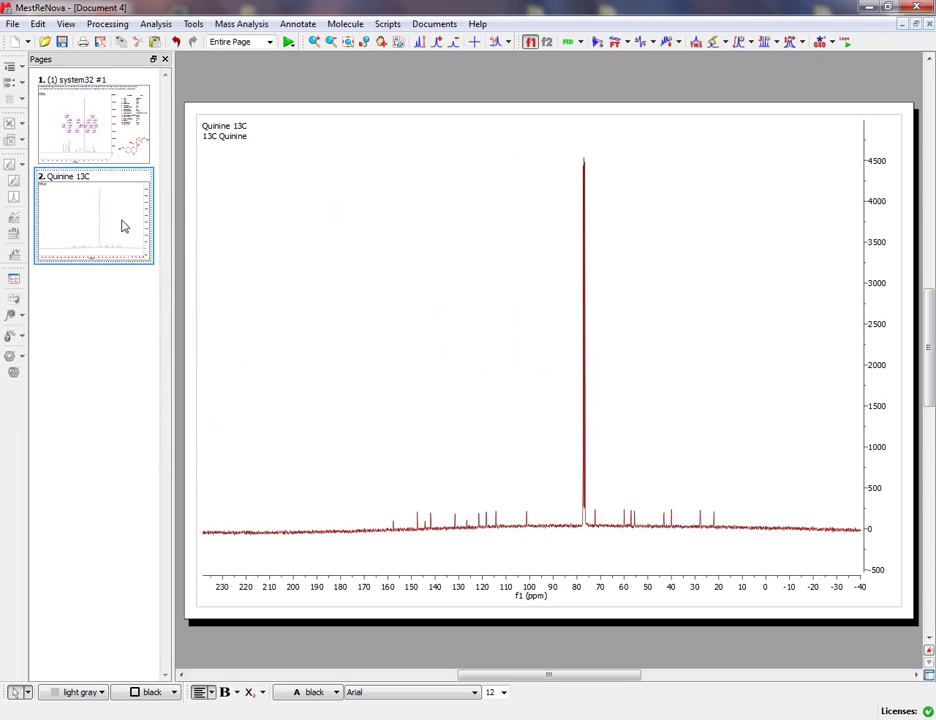
Step: Baseline-correct the 13C spectrum and peak-pick it above the noise, labelling shifts from 157.70 to 22.00 ppm
left_click(428, 376)
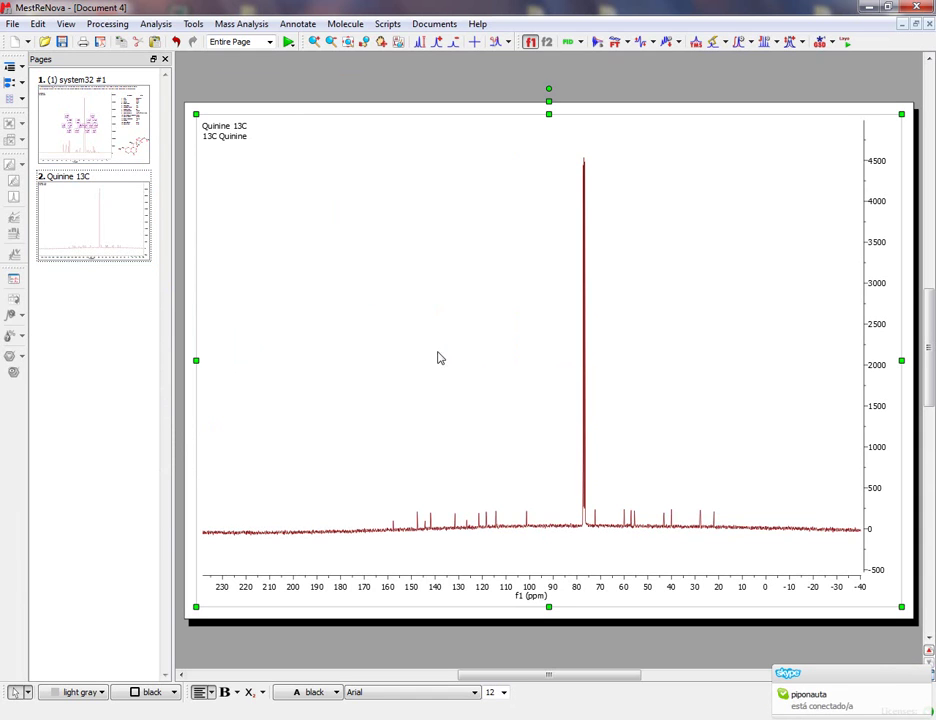
left_click(667, 43)
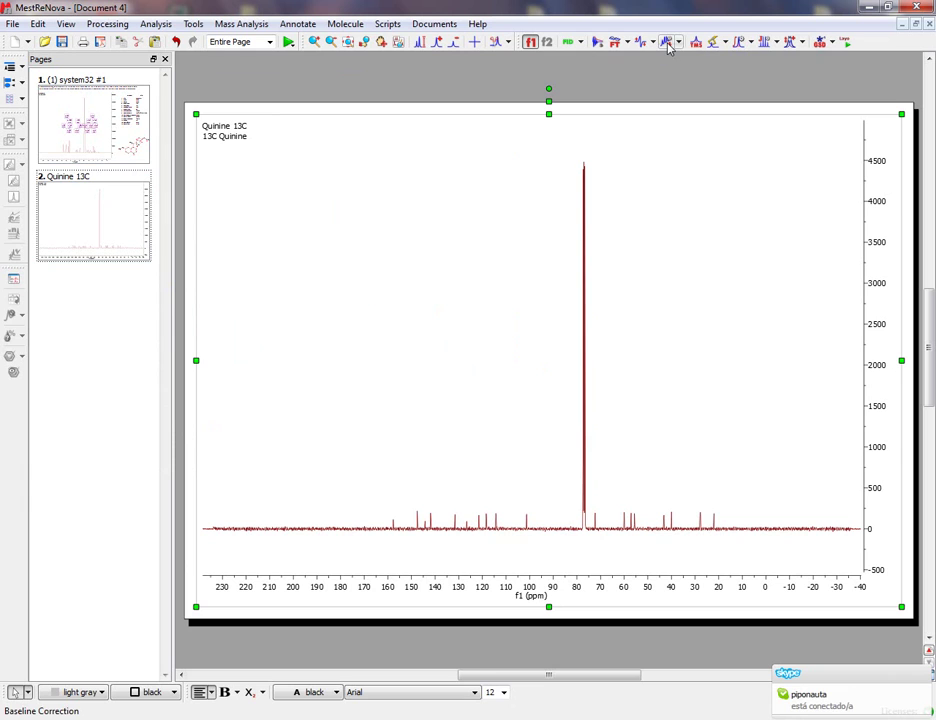
left_click(726, 44)
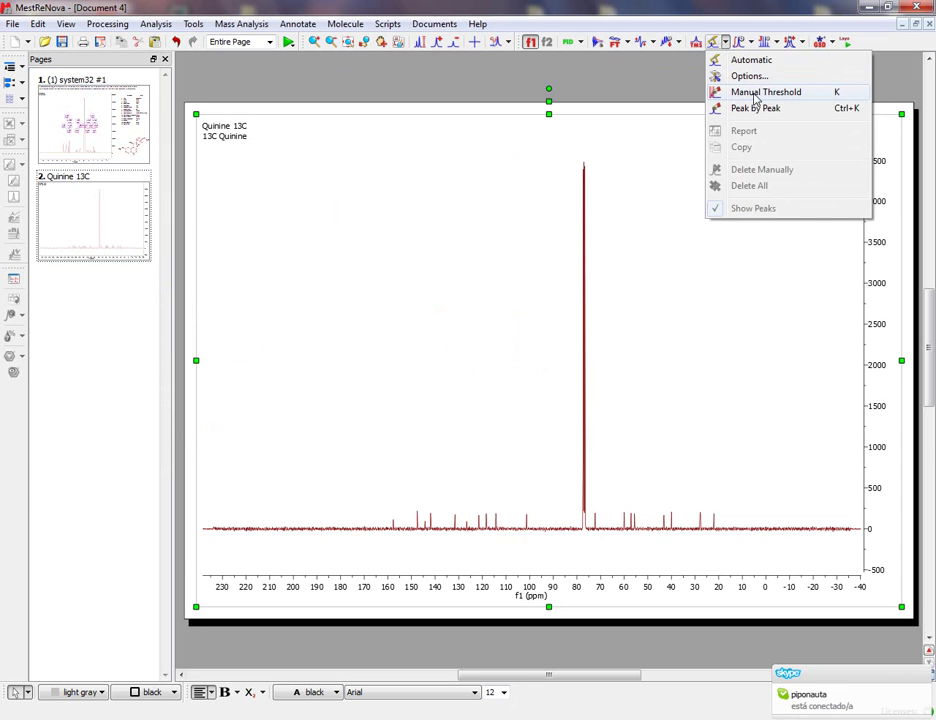
left_click(761, 97)
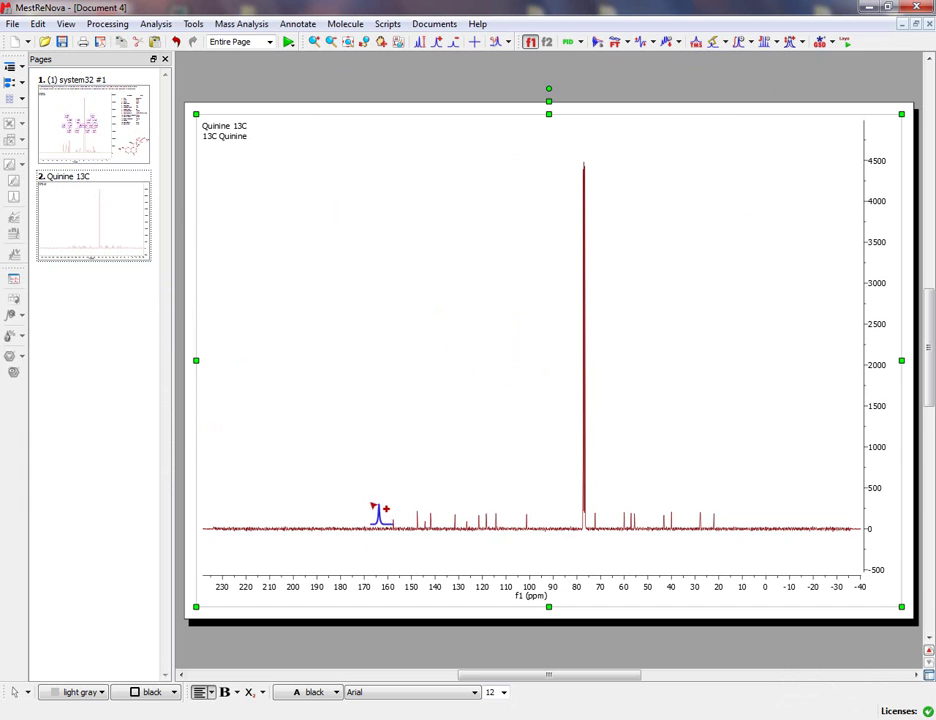
left_click_drag(371, 526, 731, 528)
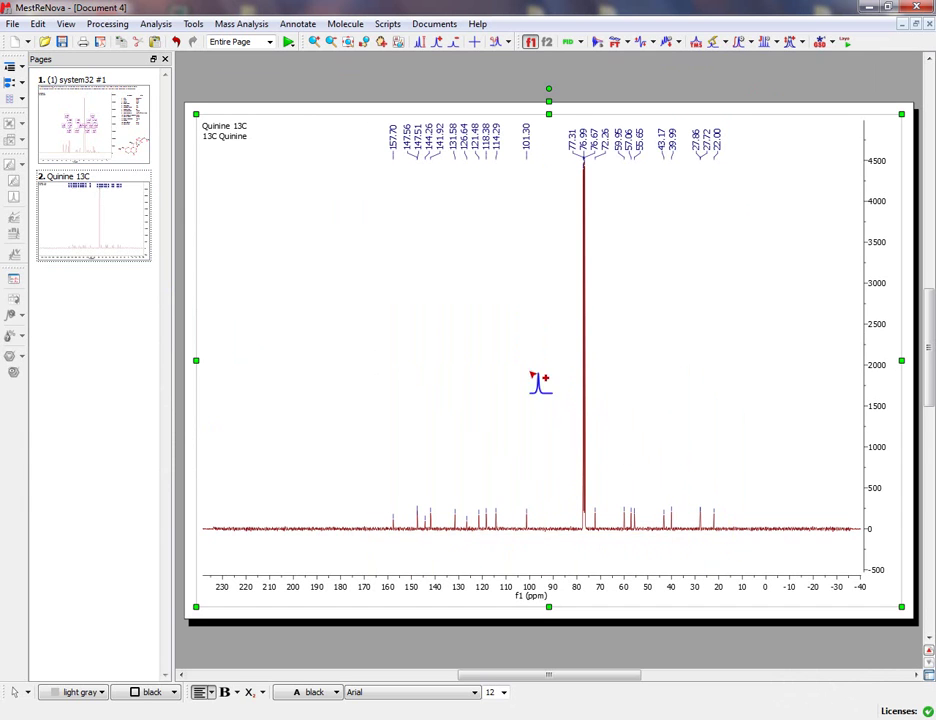
left_click(727, 43)
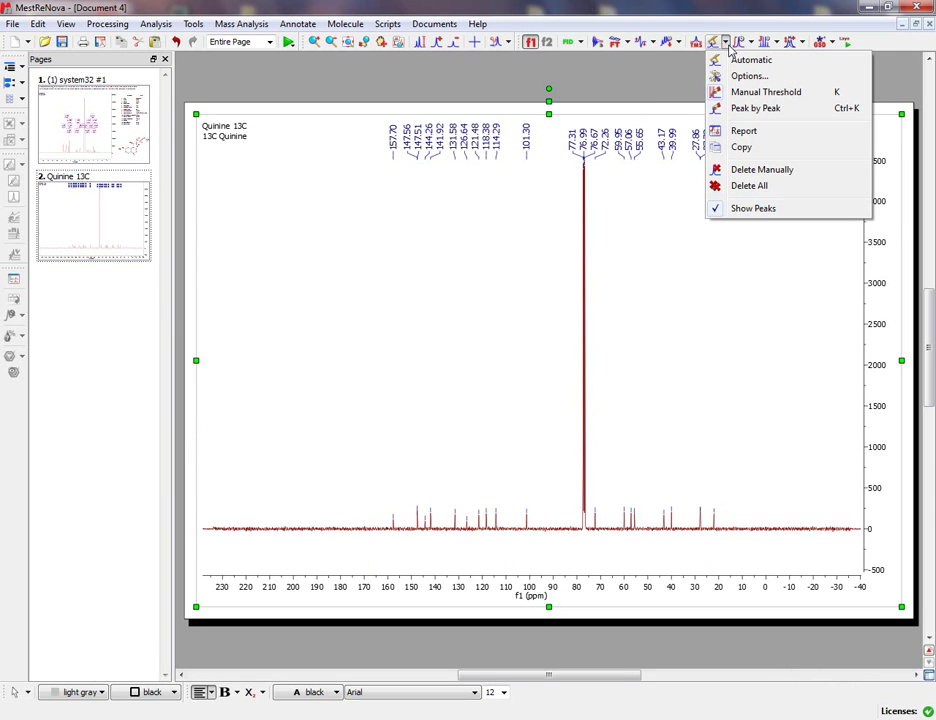
Step: Add a 13C NMR (101 MHz, CDCl3) peak report and stretch it across the top of the 13C page
left_click(740, 132)
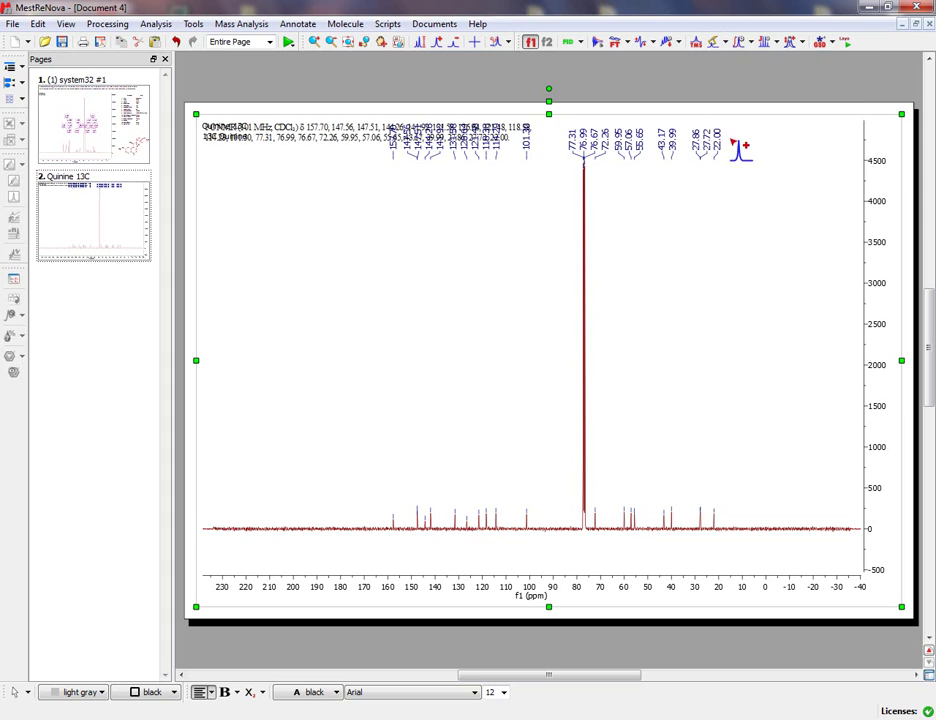
left_click(477, 146)
left_click_drag(549, 176, 882, 178)
left_click_drag(539, 237, 550, 157)
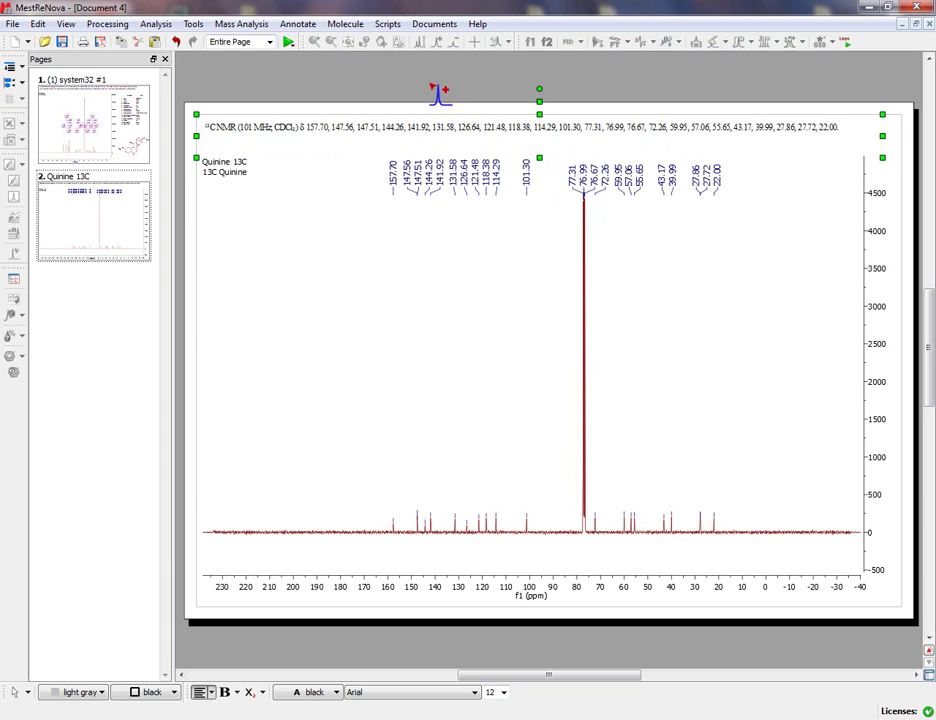
left_click(448, 91)
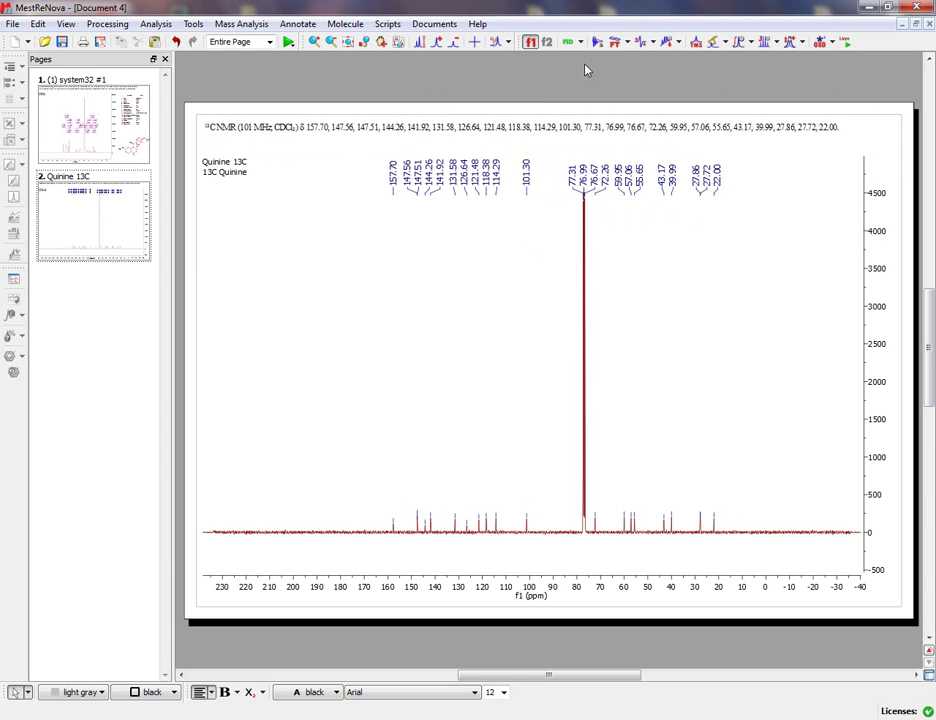
Step: Drag the Quinine HSQC folder from the desktop in as a third page, then maximize the window again
left_click(890, 12)
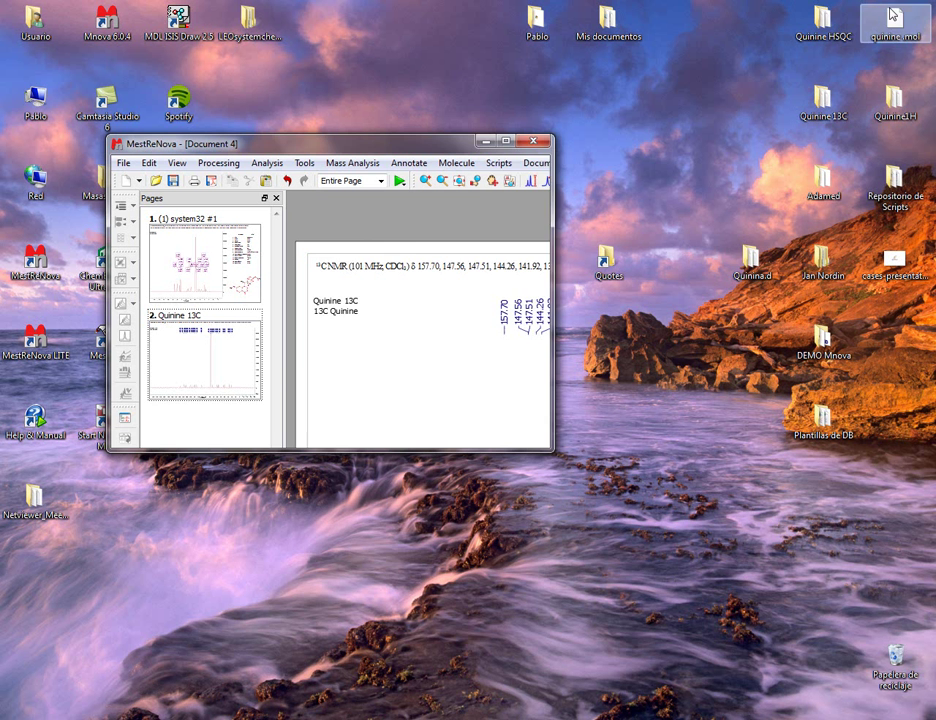
left_click(822, 100)
left_click_drag(818, 27, 410, 300)
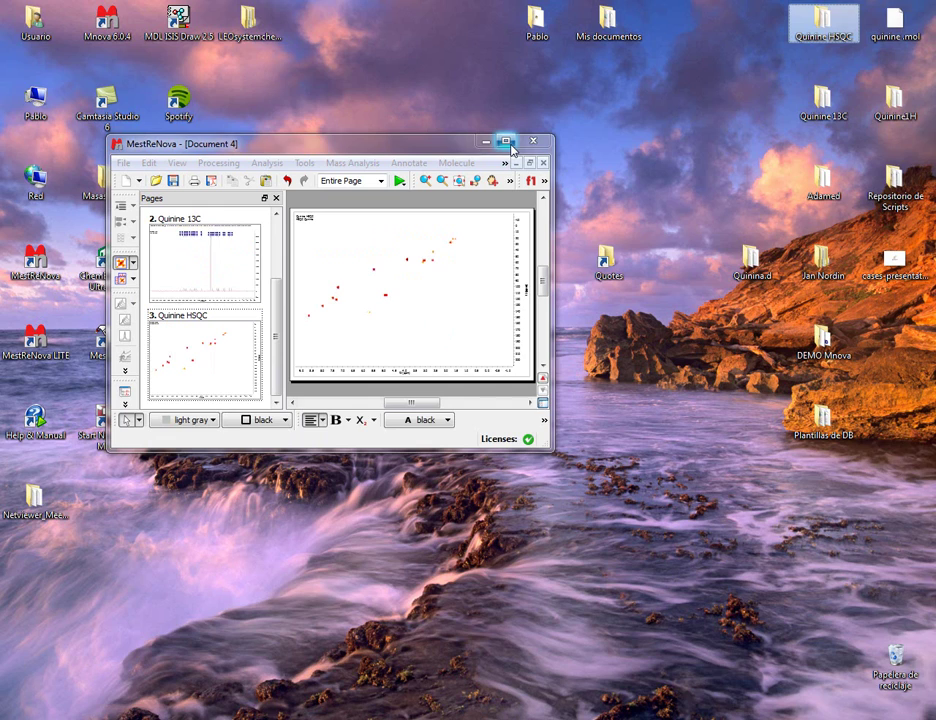
left_click(505, 142)
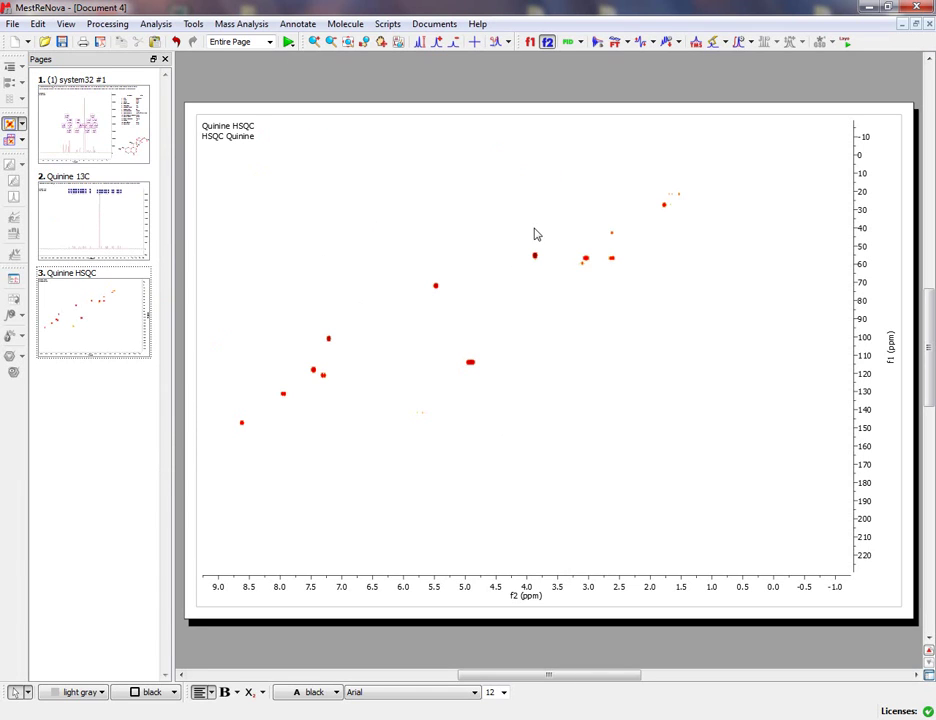
Step: Turn on Show Traces so 1D spectra frame the top and left edges of the HSQC plot
right_click(415, 153)
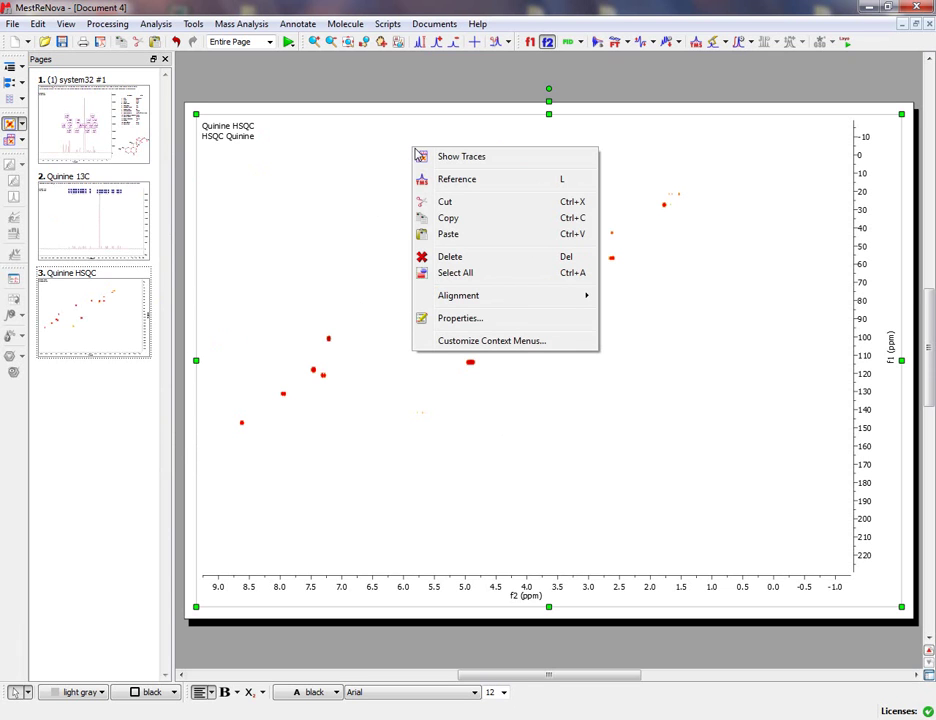
left_click(490, 158)
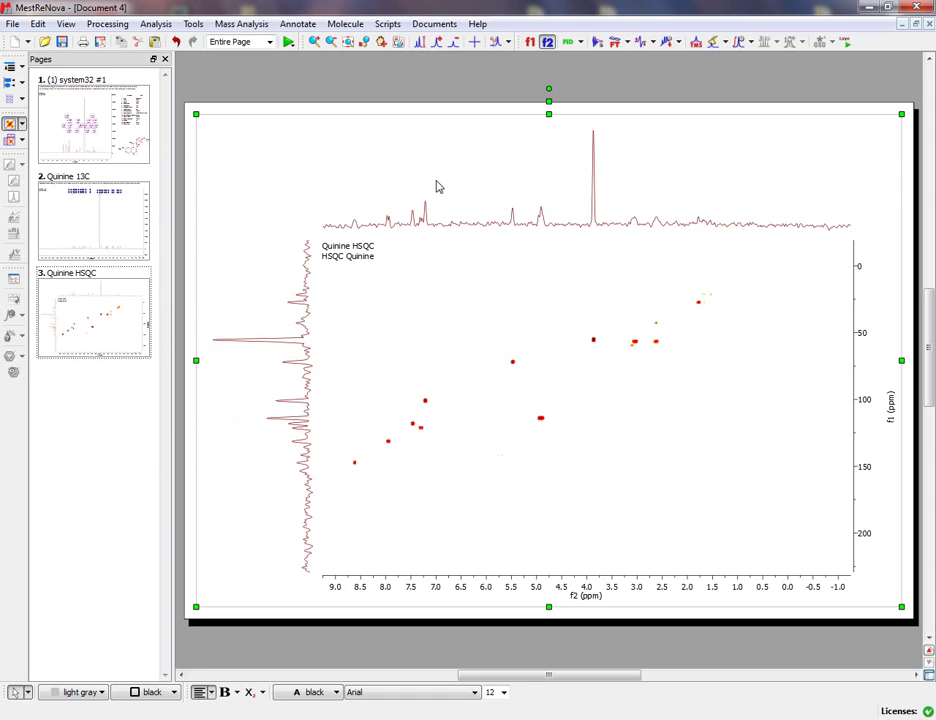
right_click(487, 178)
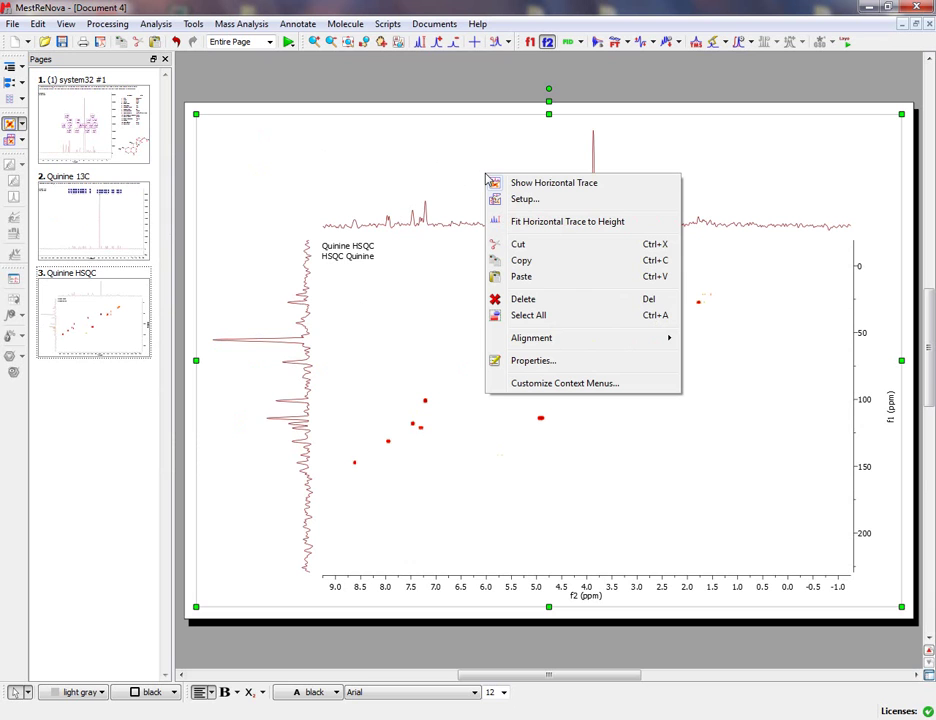
Step: In trace Setup, assign Quinine1H as the horizontal trace and Quinine 13C as the vertical trace
left_click(538, 199)
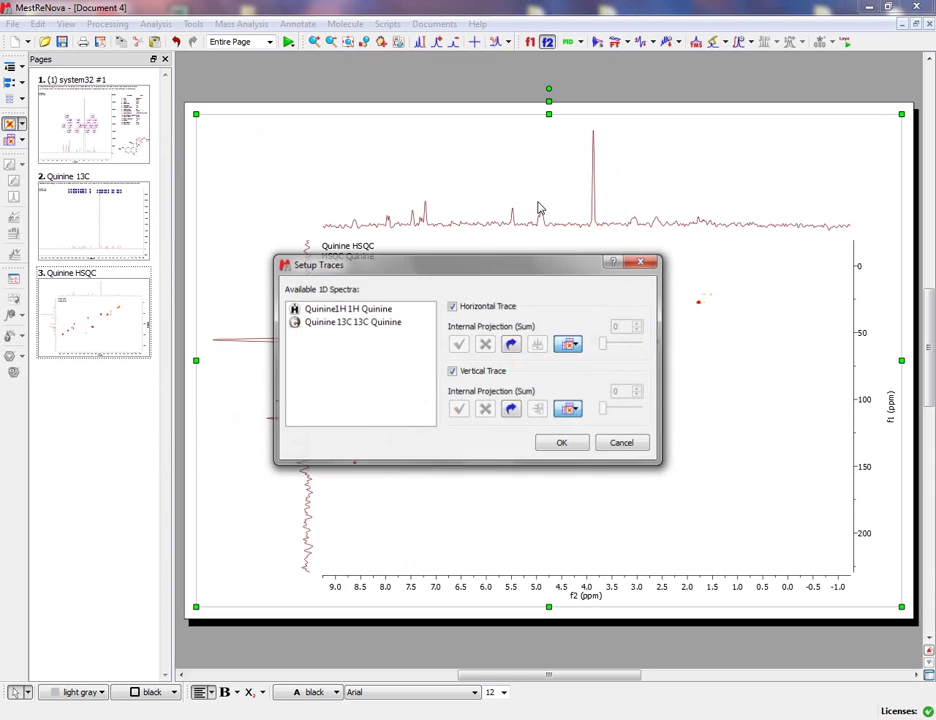
left_click_drag(462, 270, 585, 305)
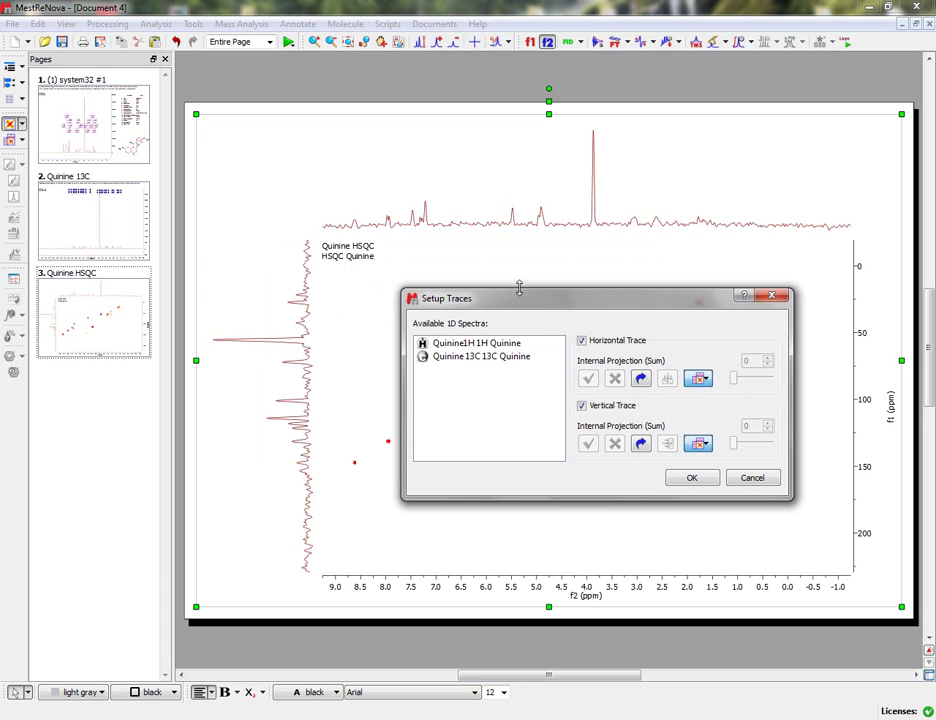
left_click(471, 346)
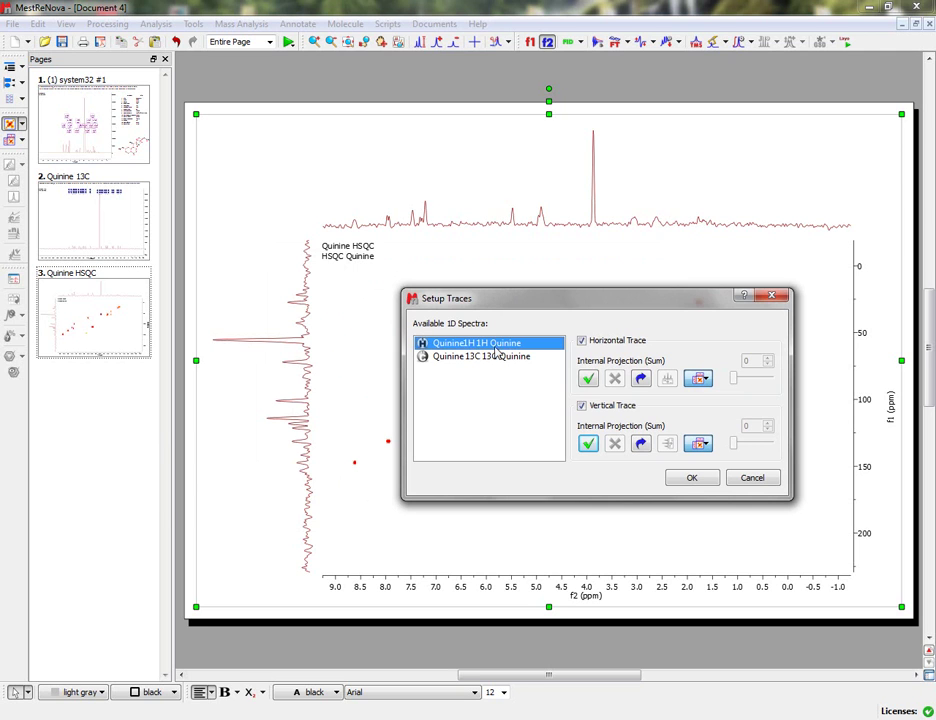
left_click(588, 380)
left_click(530, 357)
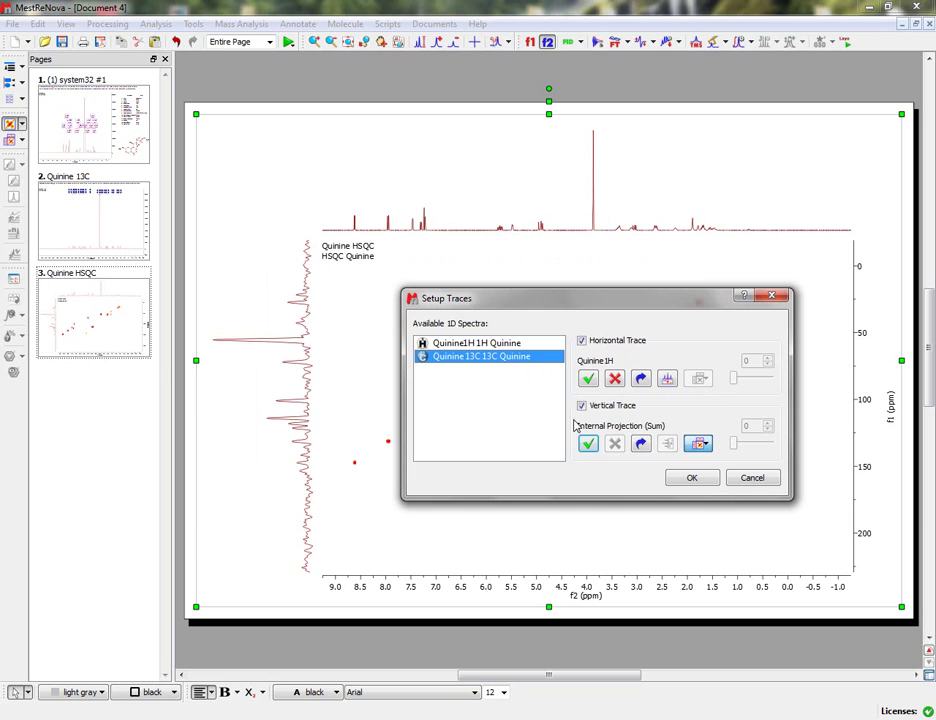
left_click(587, 446)
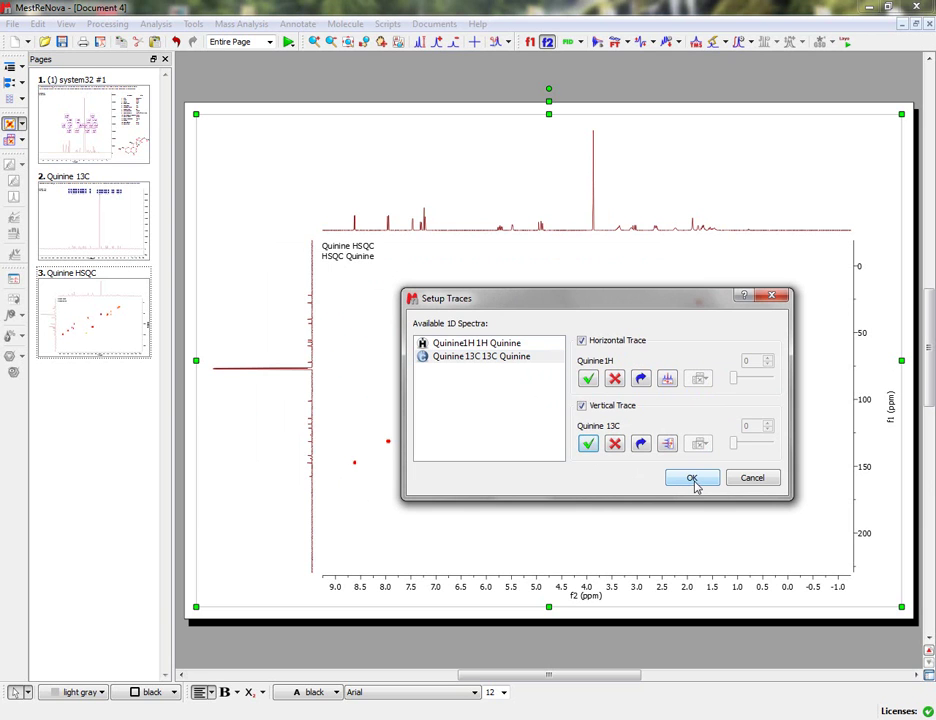
left_click(692, 479)
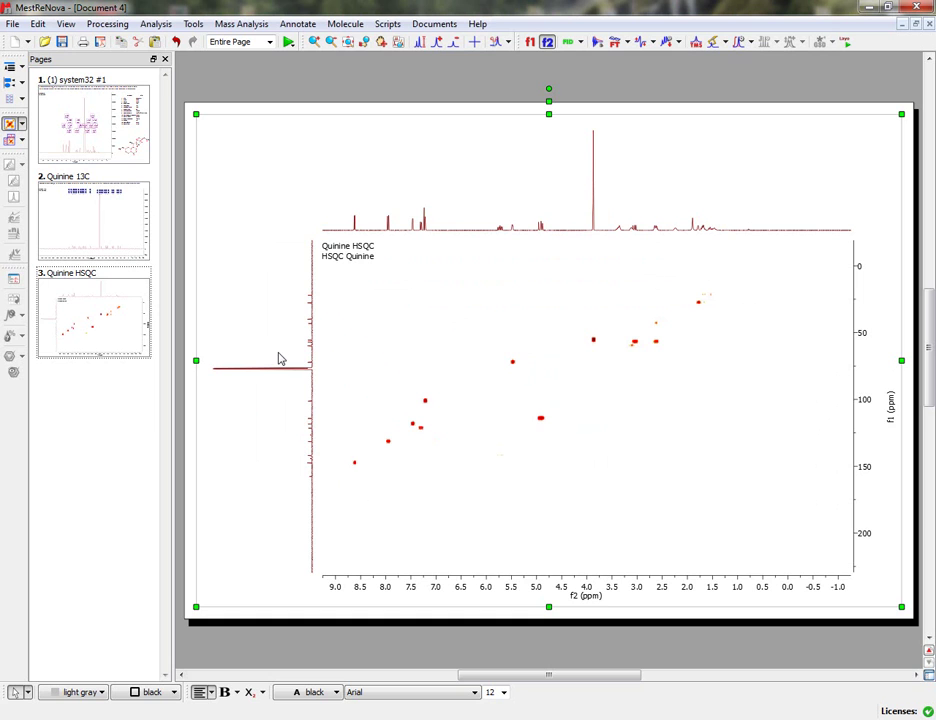
Step: Scale up the 1H and 13C traces and zoom the HSQC onto its cross-peak region
scroll(280, 358, "up", 5)
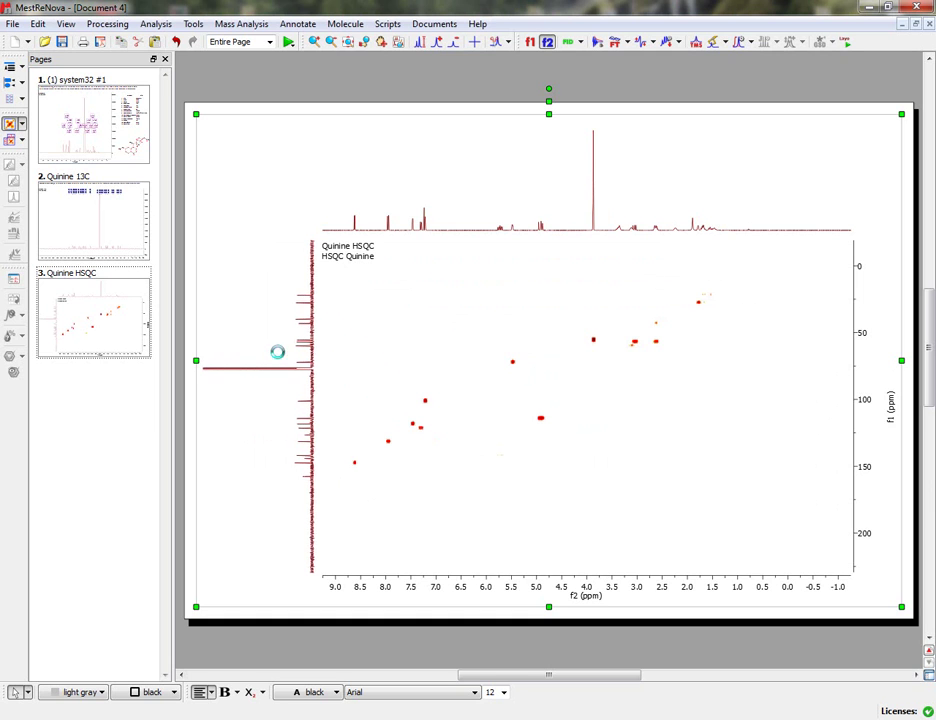
scroll(518, 211, "up", 2)
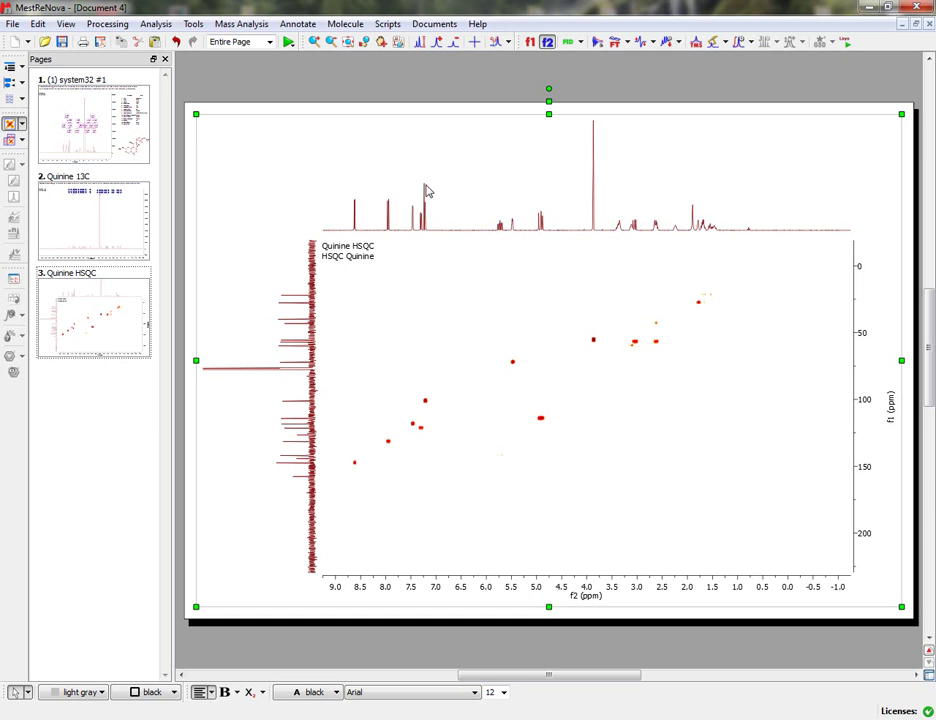
left_click(314, 41)
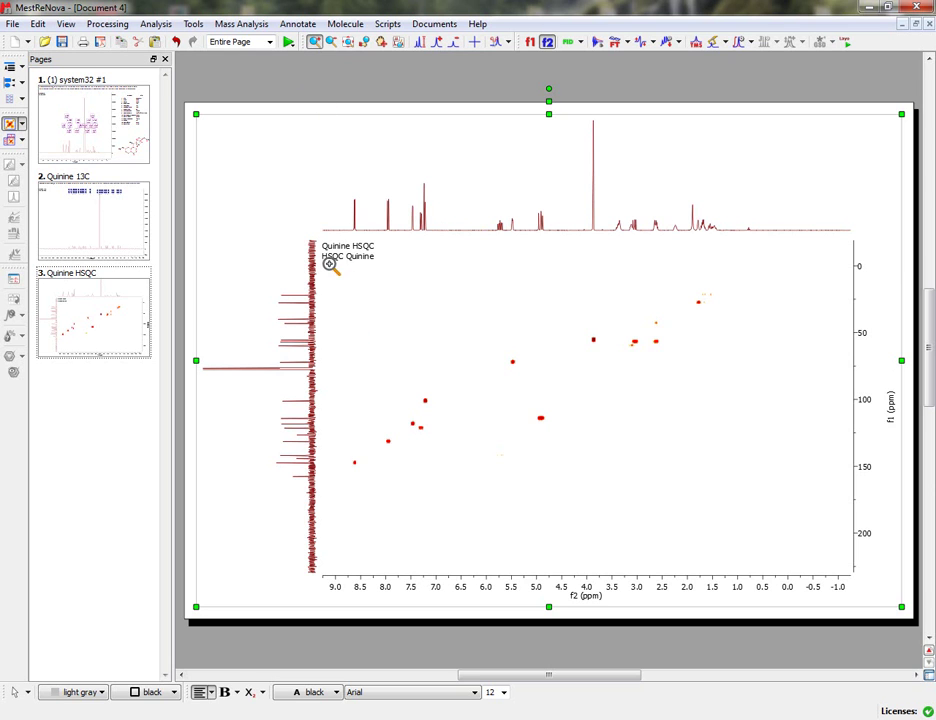
left_click_drag(329, 265, 750, 491)
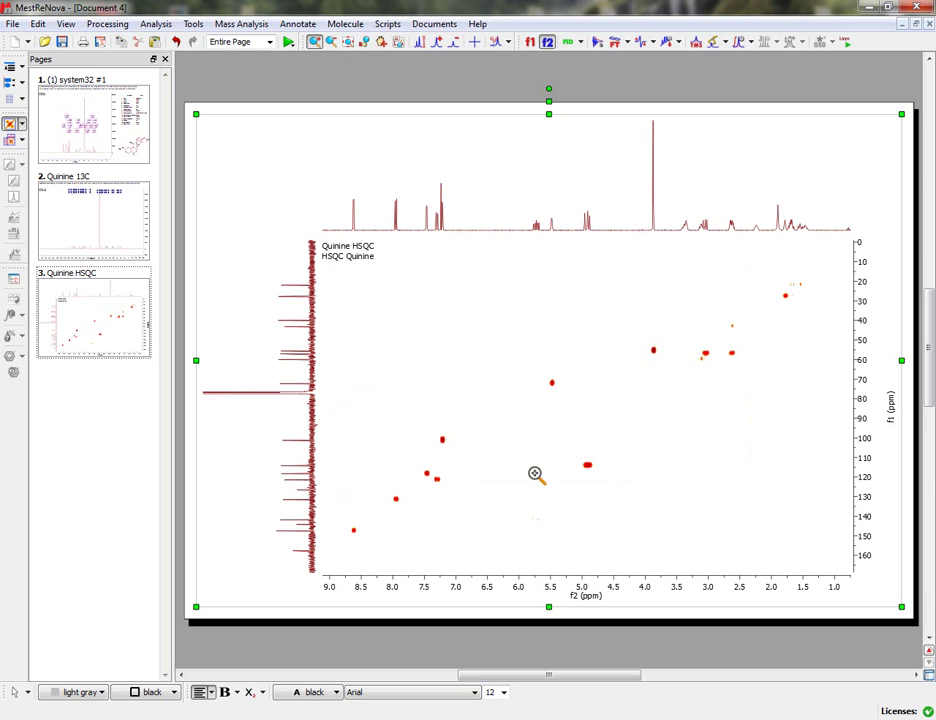
Step: Look over the HSQC and 13C pages, ending back on the annotated 1H page
left_click(127, 349)
left_click(104, 172)
left_click(104, 147)
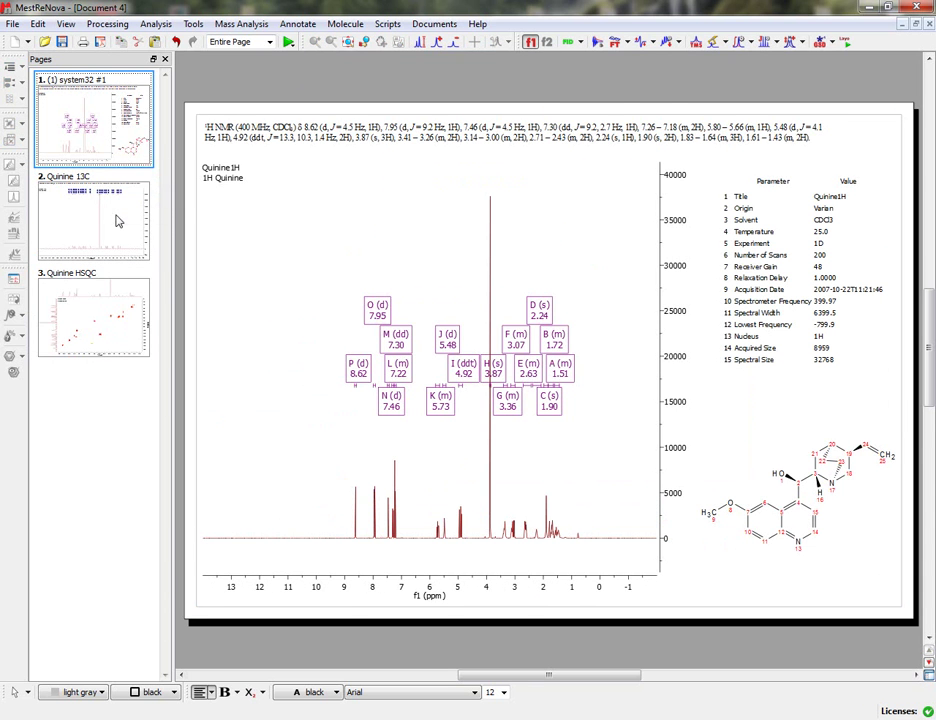
Step: Review the HSQC and 13C pages, then return to the annotated 1H page
left_click(94, 318)
left_click(100, 215)
left_click(86, 136)
Step: Save the document to the Escritorio desktop folder as 1H13C2D
left_click(62, 42)
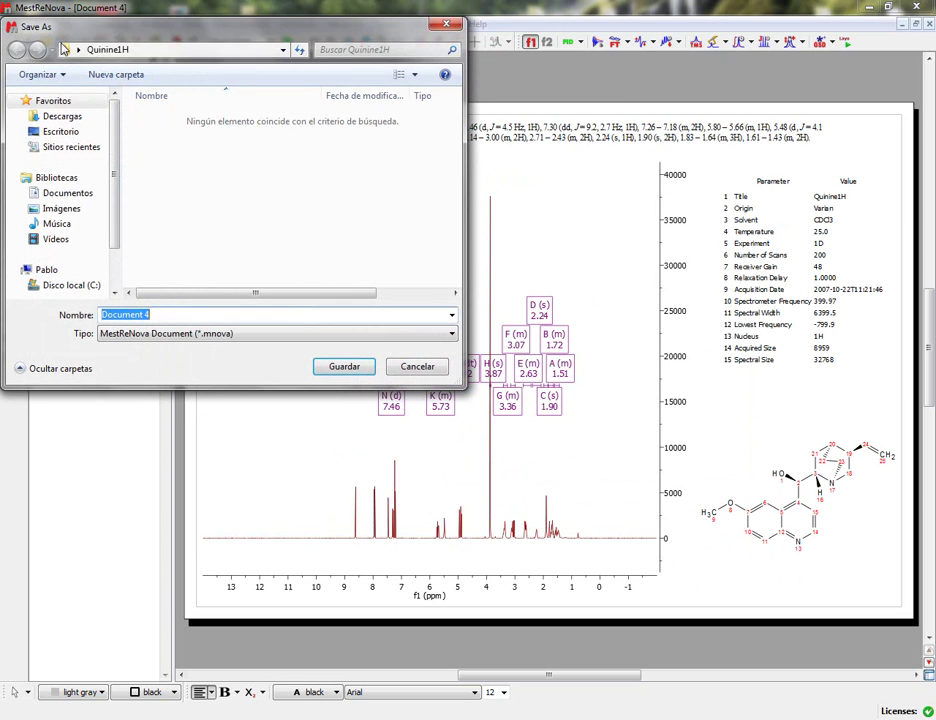
left_click(60, 131)
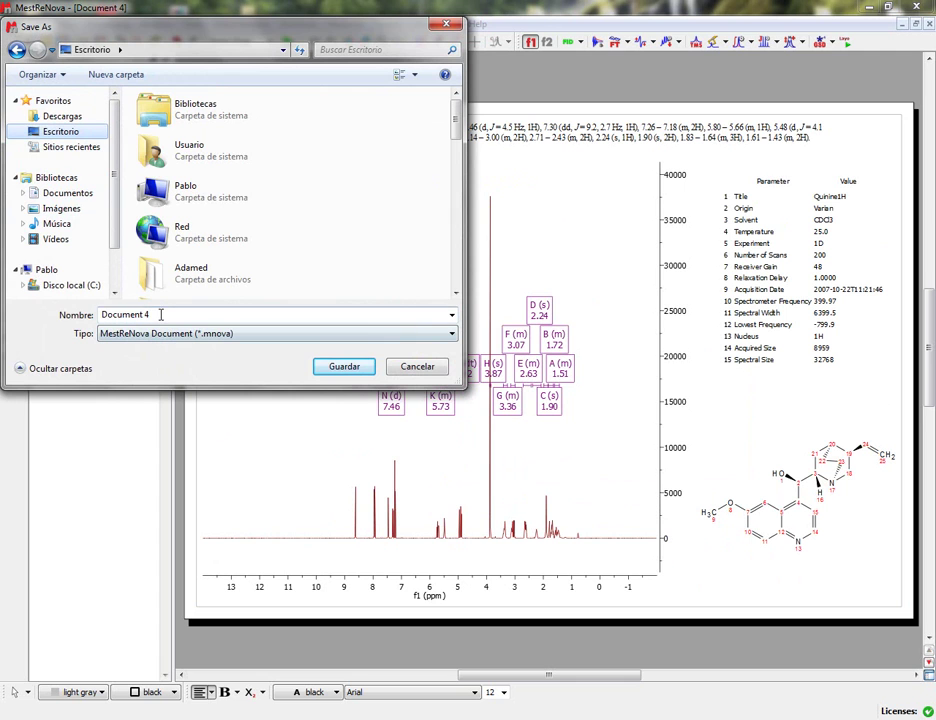
triple_click(160, 314)
type("1H13C2D")
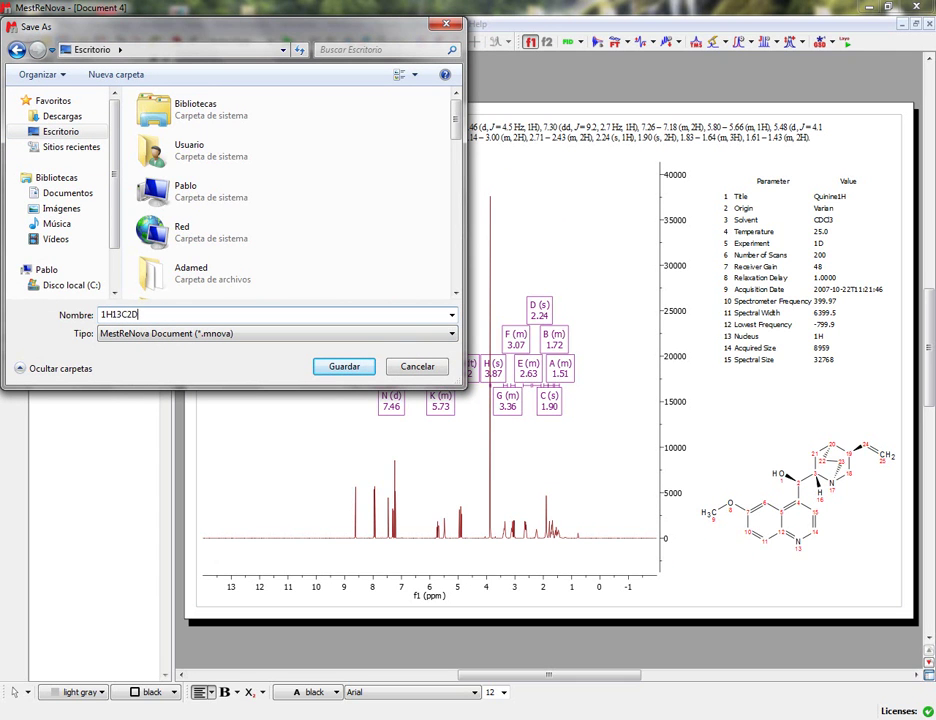
left_click(352, 364)
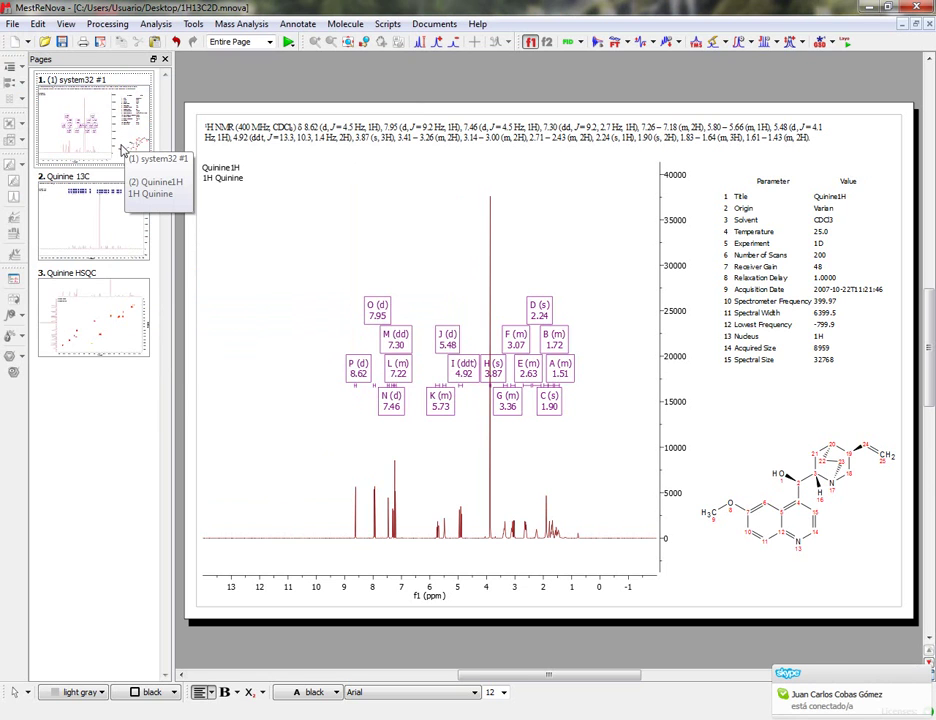
Step: Export the whole document to PDF as 1H13C2D
left_click(100, 41)
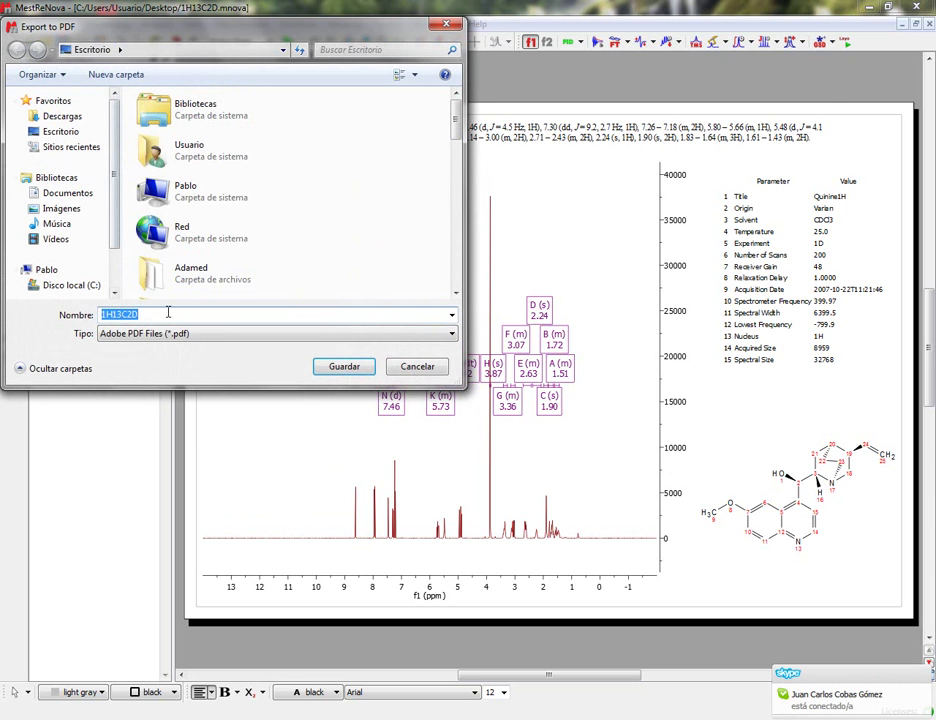
left_click(344, 366)
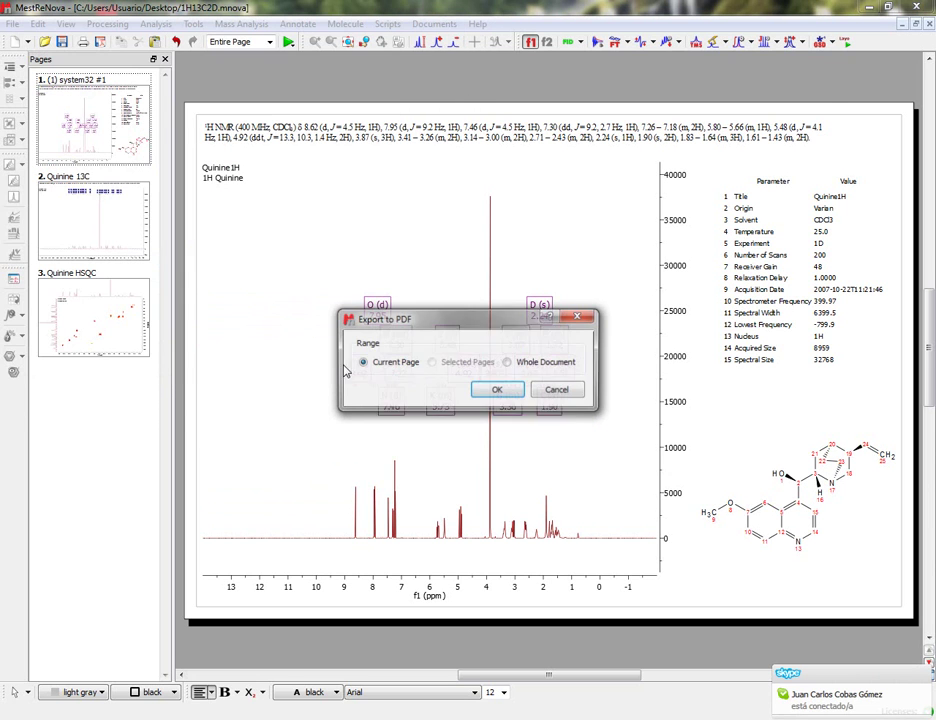
left_click(508, 364)
left_click(498, 390)
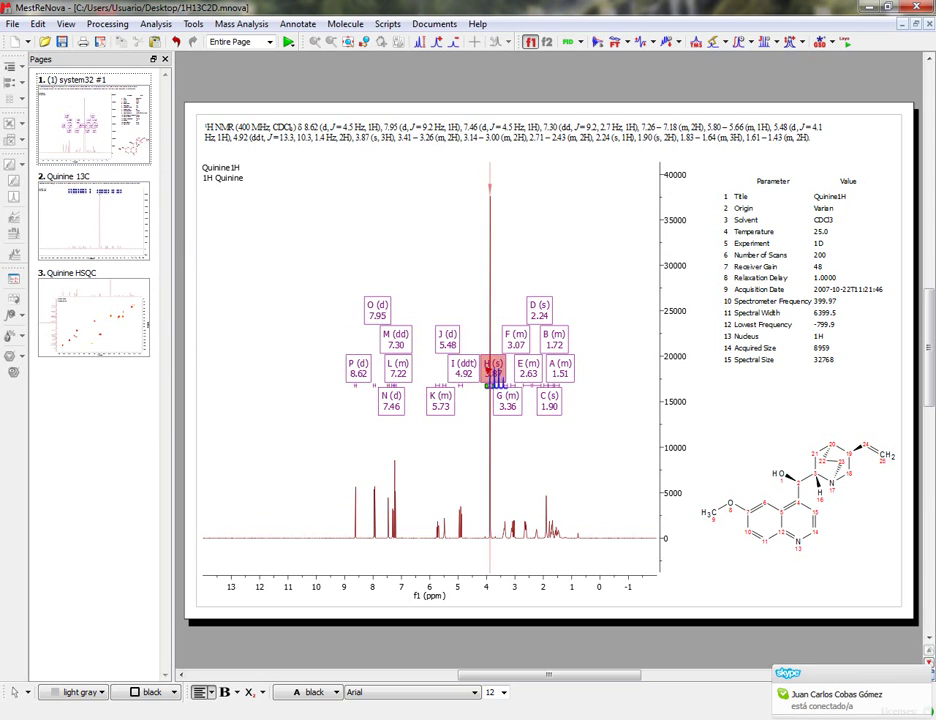